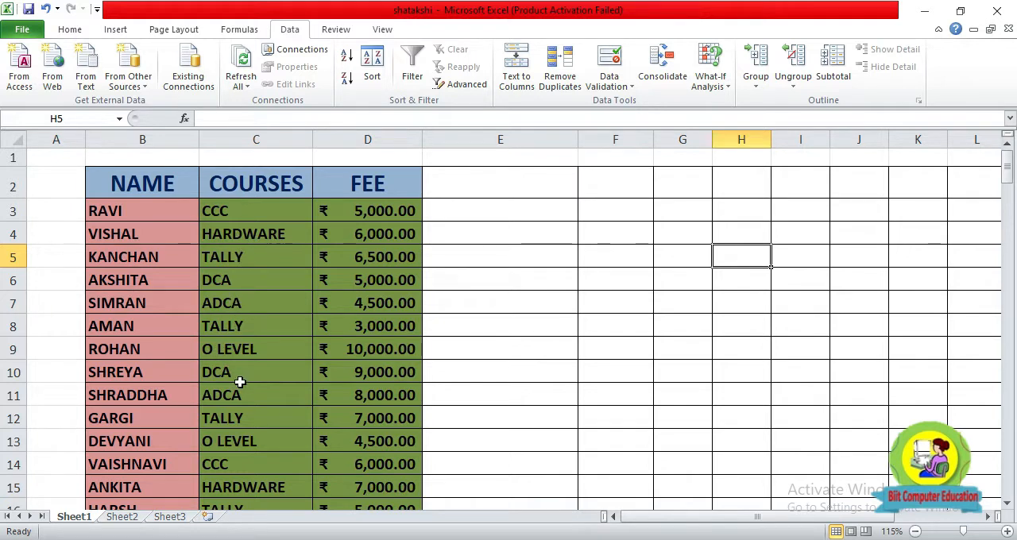
# Enter the course label ADCA in cell F8 beside the fee table.
pyautogui.scroll(-5, 230, 404)
pyautogui.scroll(-10, 245, 354)
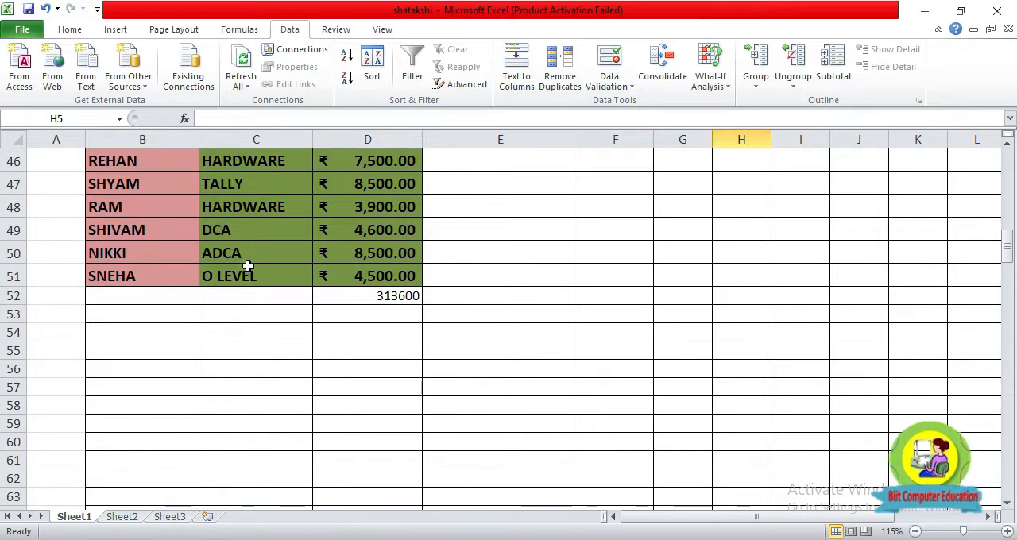
pyautogui.scroll(15, 250, 270)
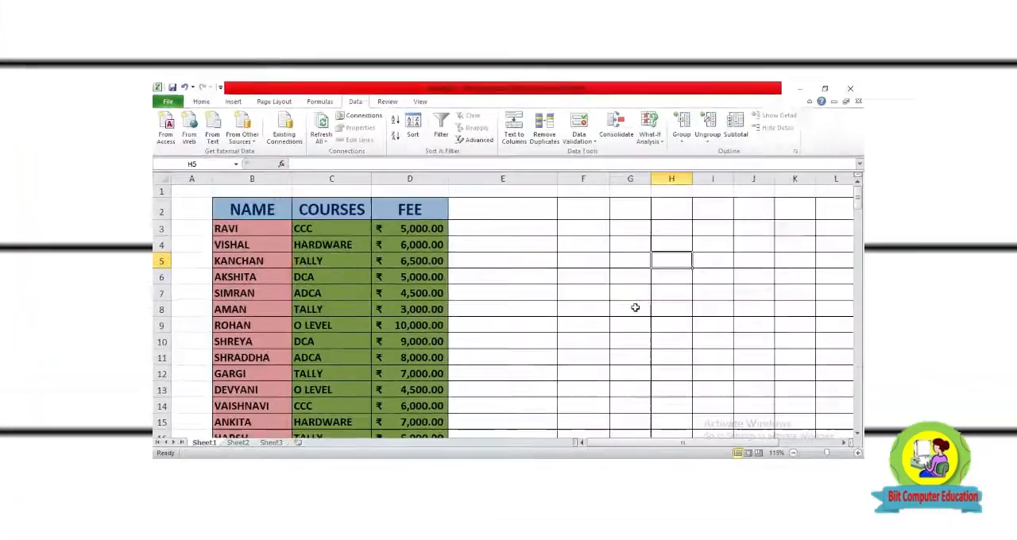
pyautogui.click(635, 307)
pyautogui.click(605, 311)
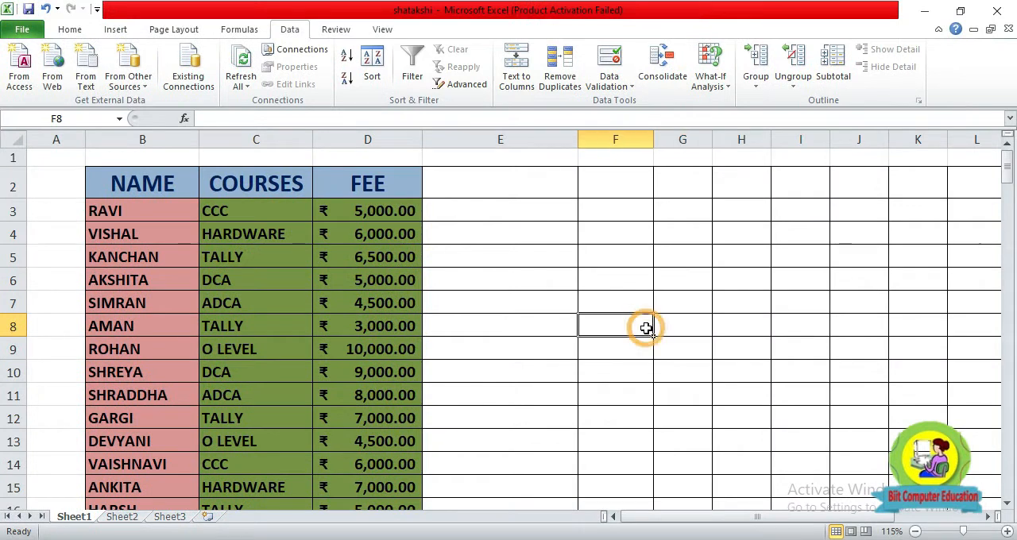
pyautogui.write('A')
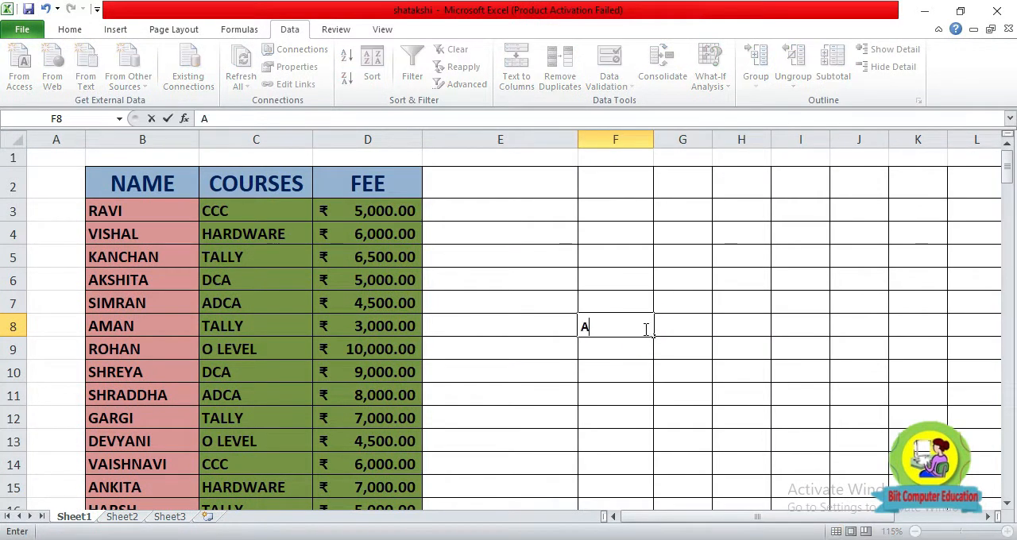
pyautogui.write('DCA')
pyautogui.press('Tab')
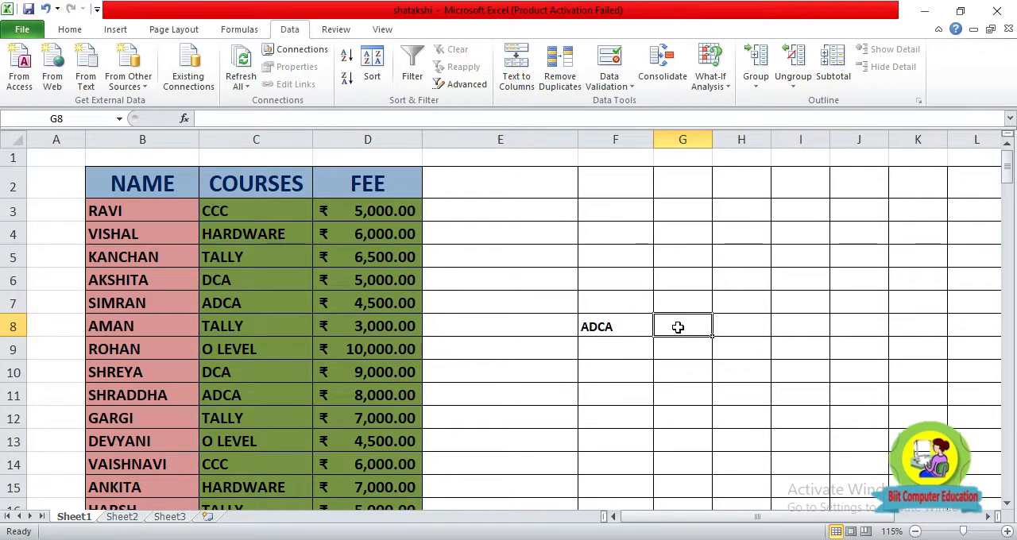
# Start a SUMIF formula in cell G8 beside the ADCA label.
pyautogui.write('=SUMI')
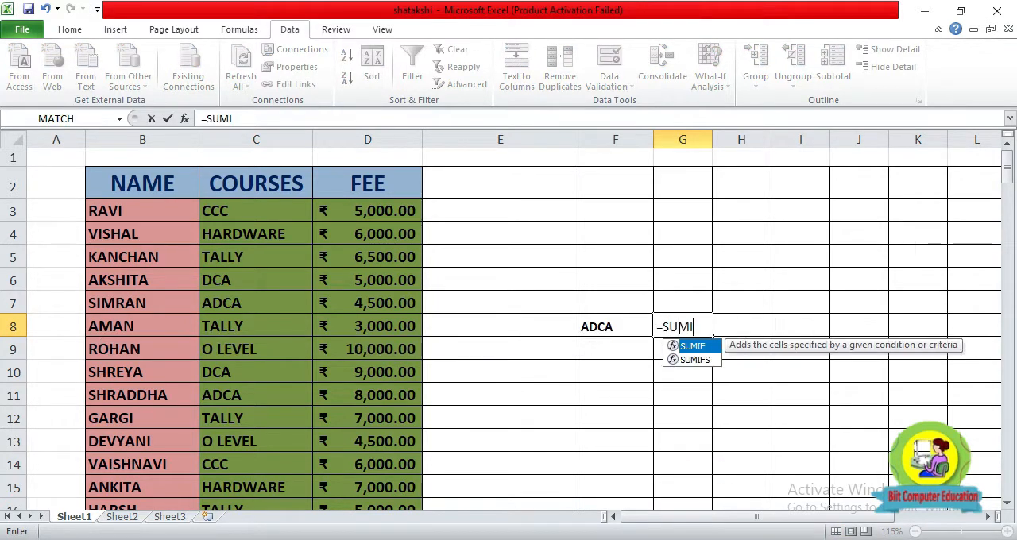
pyautogui.write('F(')
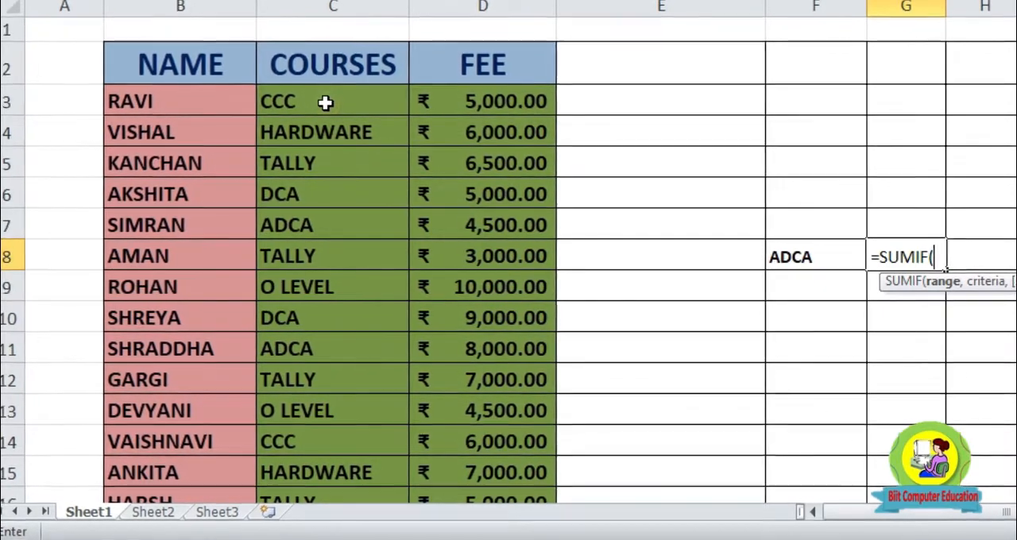
pyautogui.click(326, 102)
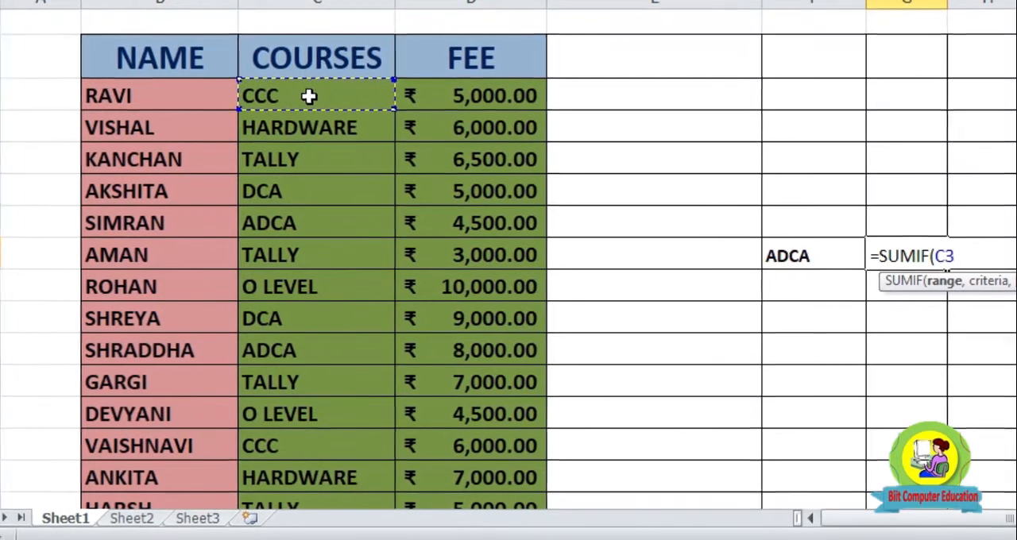
pyautogui.moveTo(310, 97); pyautogui.dragTo(330, 459)
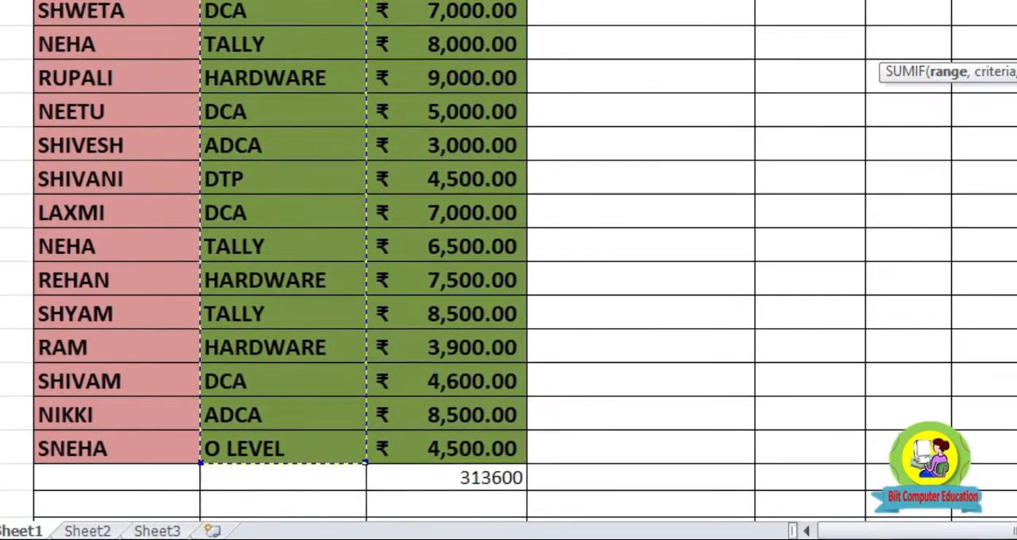
pyautogui.scroll(10, 803, 223)
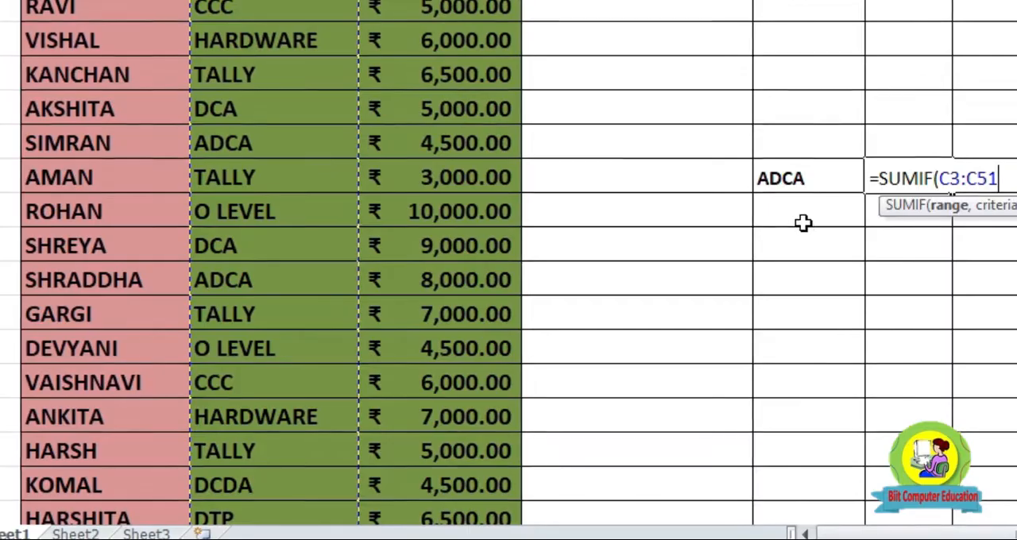
pyautogui.scroll(1, 676, 198)
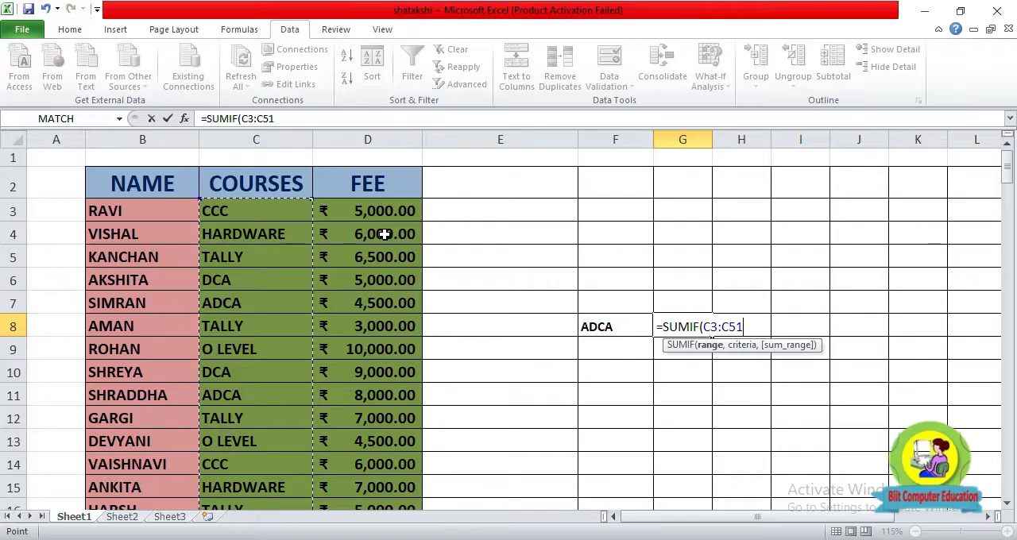
pyautogui.click(278, 120)
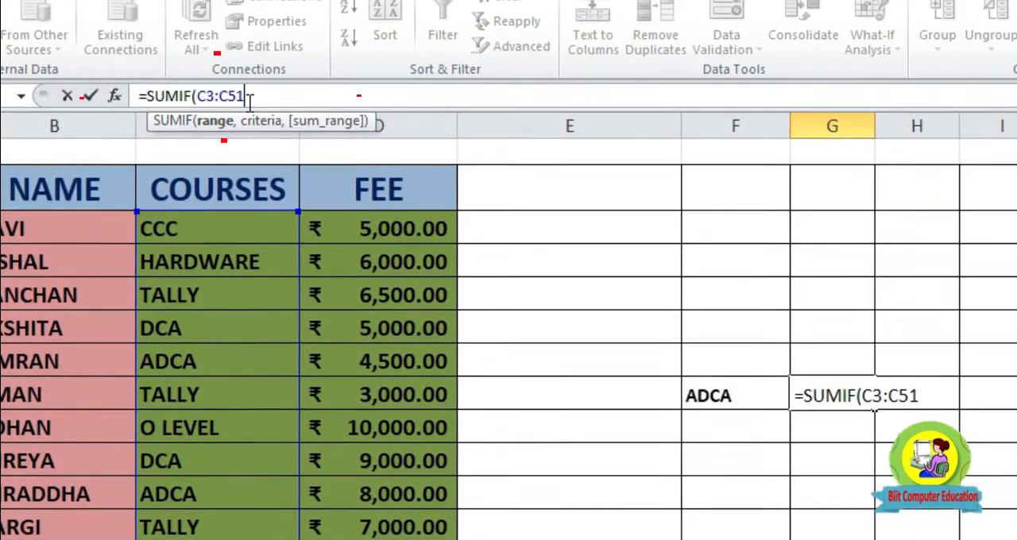
pyautogui.press('BackSpace')
pyautogui.press('BackSpace')
pyautogui.press('BackSpace')
pyautogui.press('BackSpace')
pyautogui.press('BackSpace')
pyautogui.press('BackSpace')
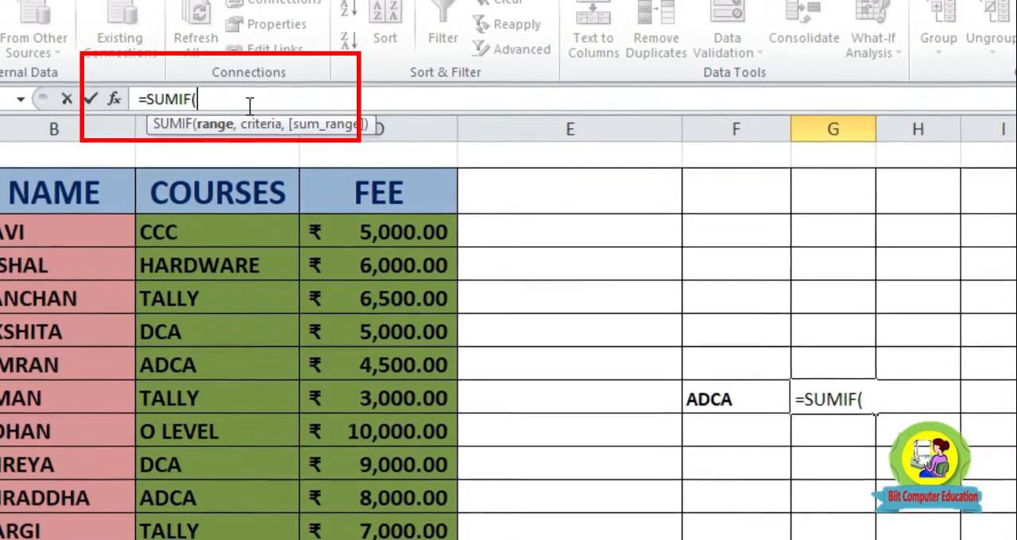
# Give the SUMIF formula the criteria range C3:C51 and the criterion "ADCA".
pyautogui.write('C3')
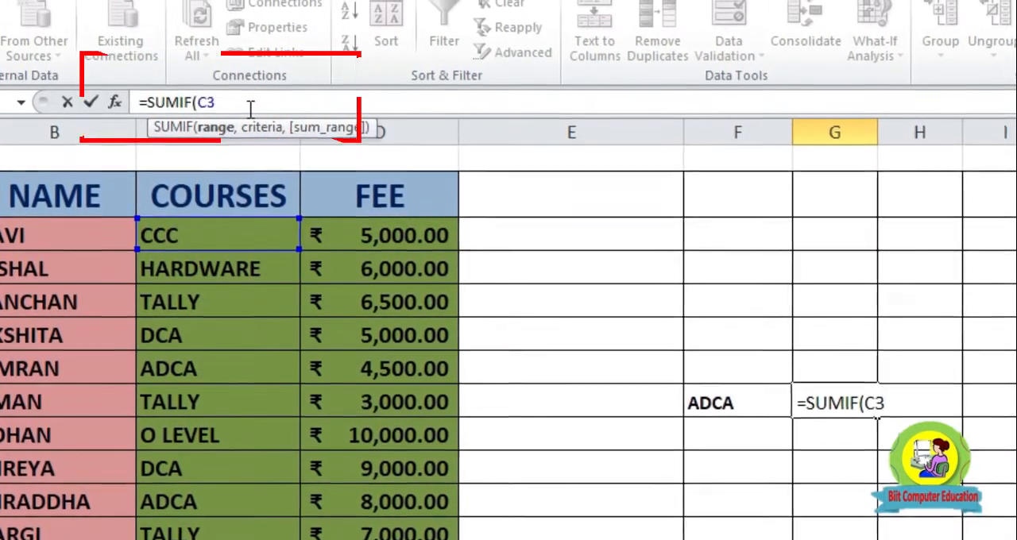
pyautogui.write(':')
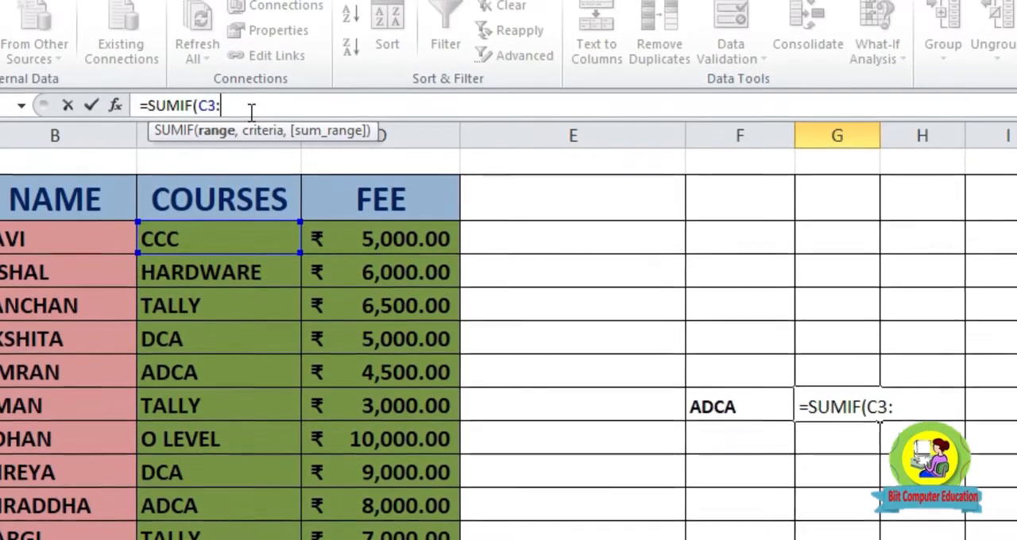
pyautogui.write('C51')
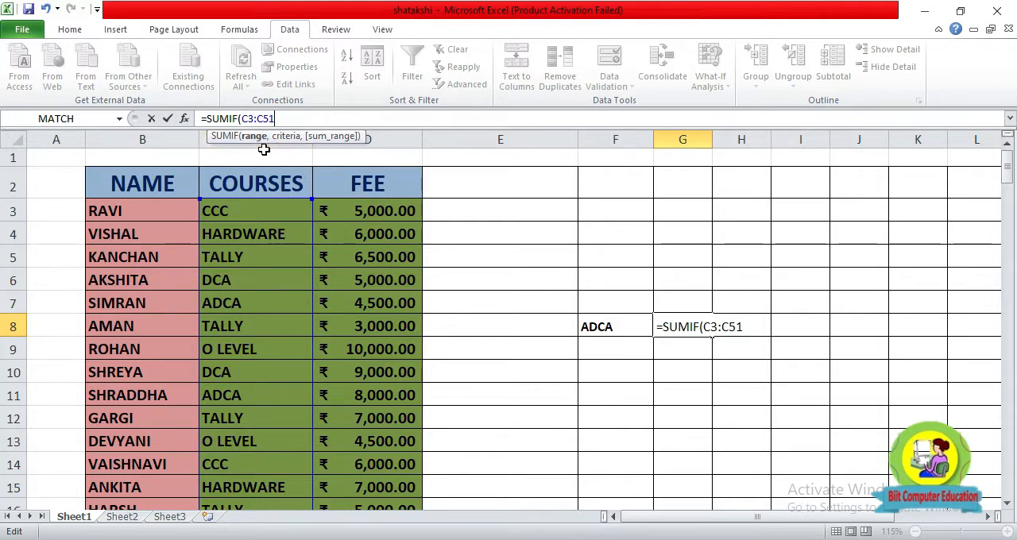
pyautogui.write(',')
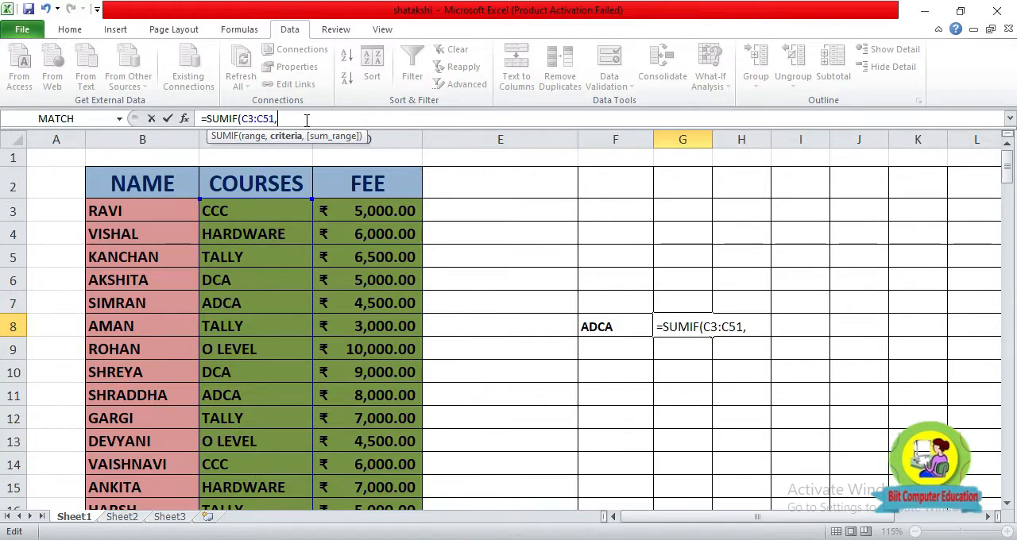
pyautogui.write('"ADCA"')
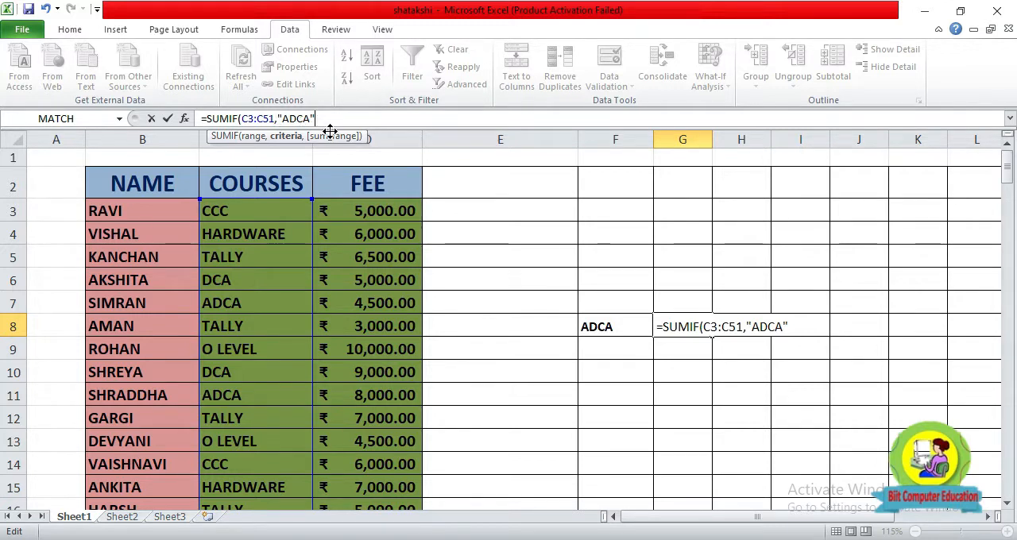
# Add D3:D51 as the sum range and complete the SUMIF formula in G8.
pyautogui.write(',')
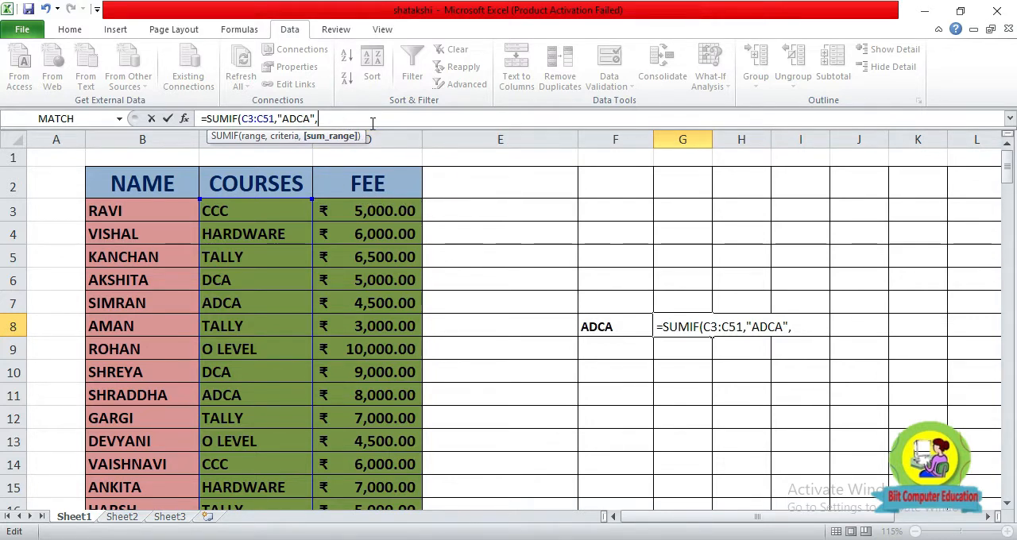
pyautogui.write('D3')
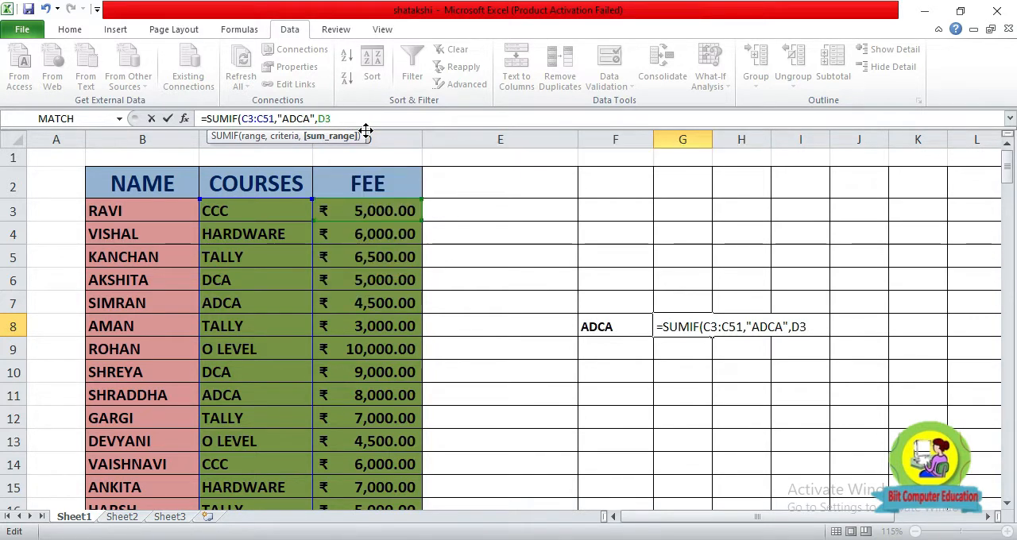
pyautogui.write(':D')
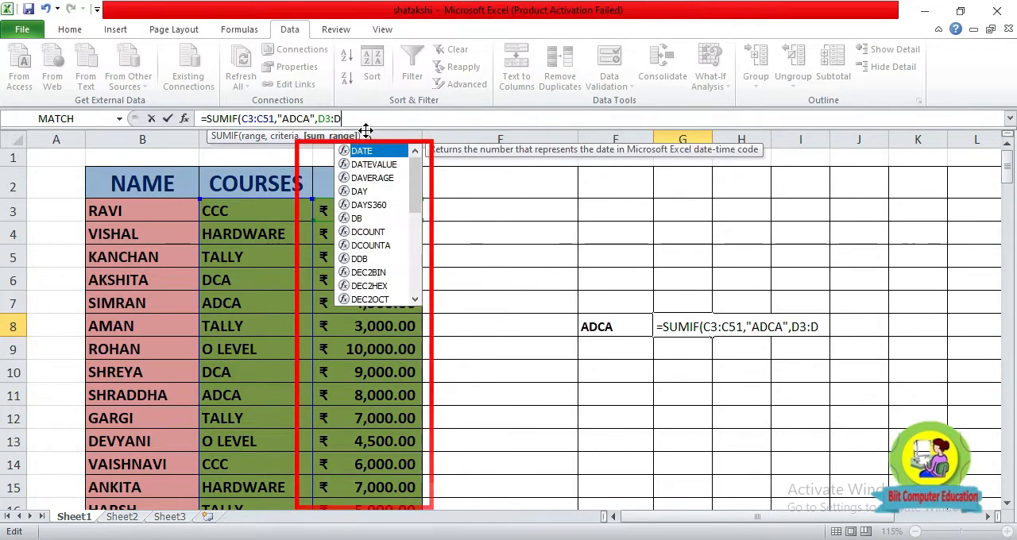
pyautogui.write('51')
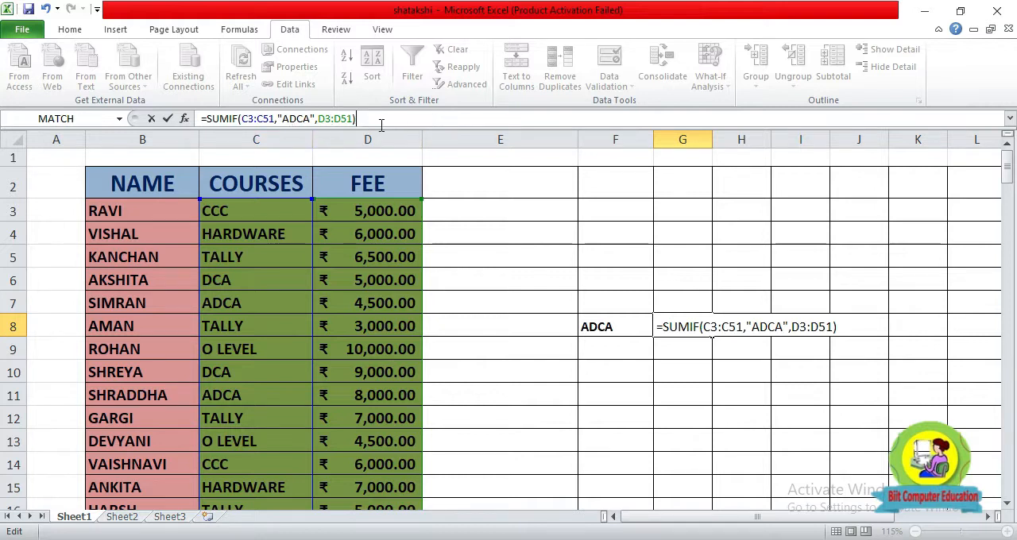
pyautogui.press('Return')
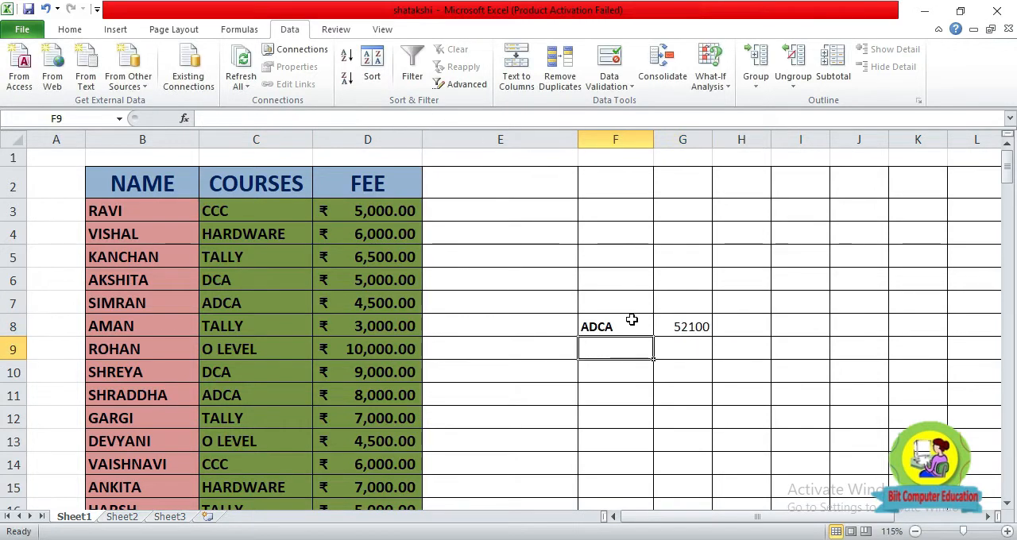
# Make the SUMIF result in cell G8 bold.
pyautogui.click(691, 327)
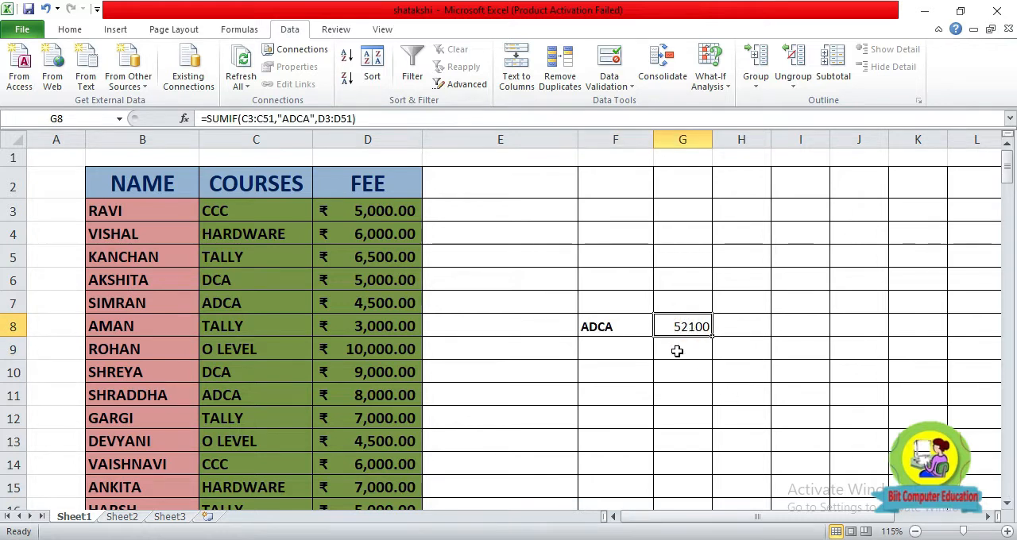
pyautogui.click(1007, 531)
pyautogui.click(1006, 531)
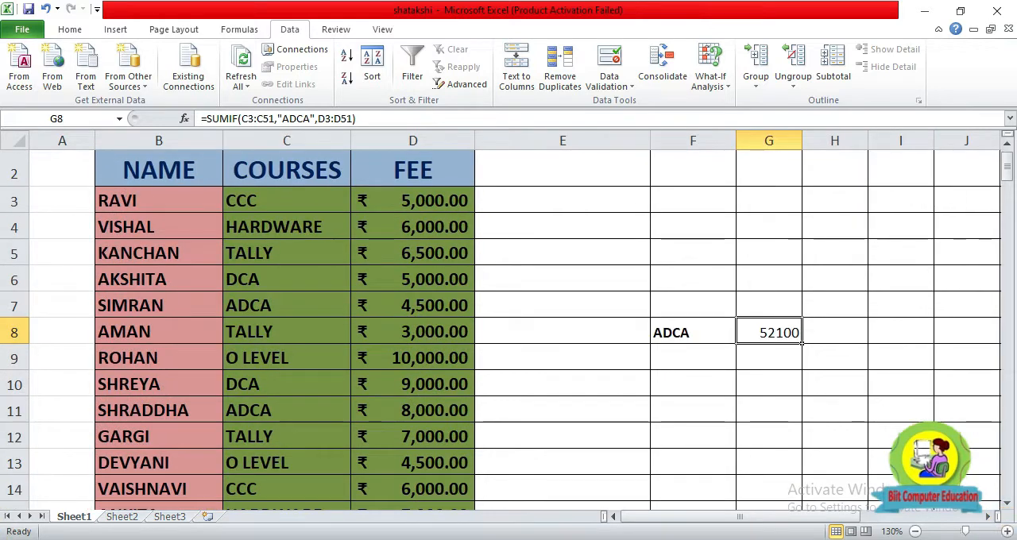
pyautogui.click(69, 29)
pyautogui.click(132, 80)
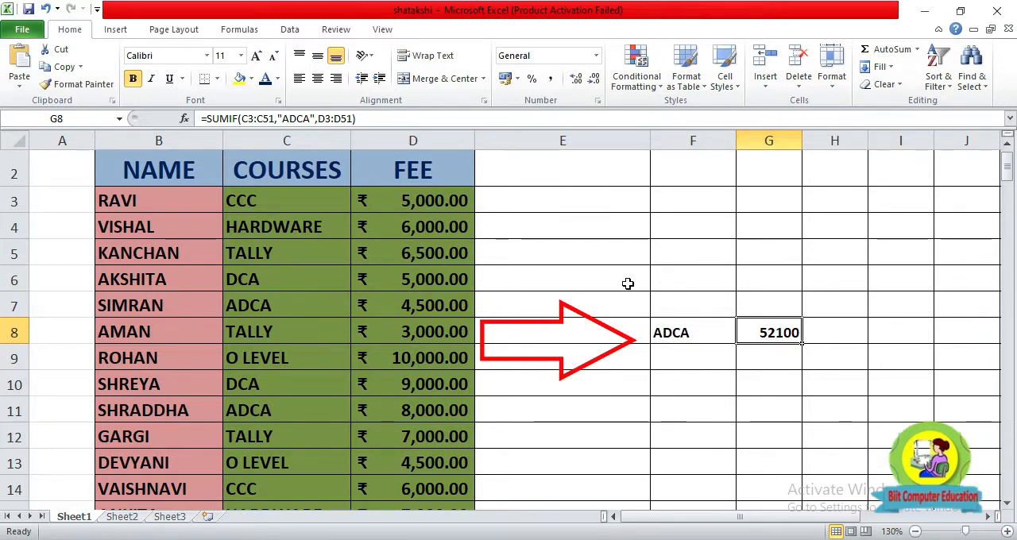
# Turn on filtering for the table and filter the COURSES column to show only ADCA.
pyautogui.click(312, 173)
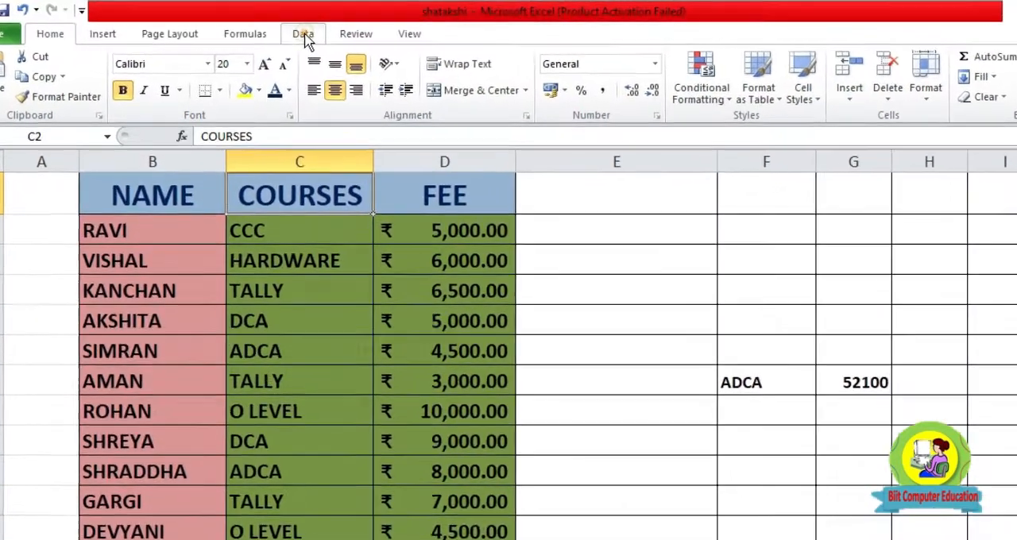
pyautogui.click(291, 32)
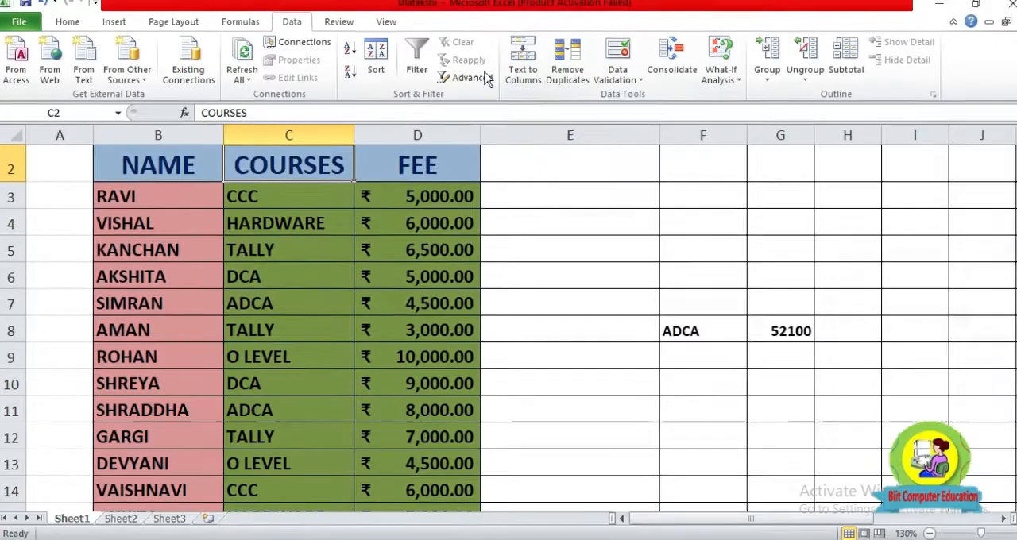
pyautogui.click(425, 54)
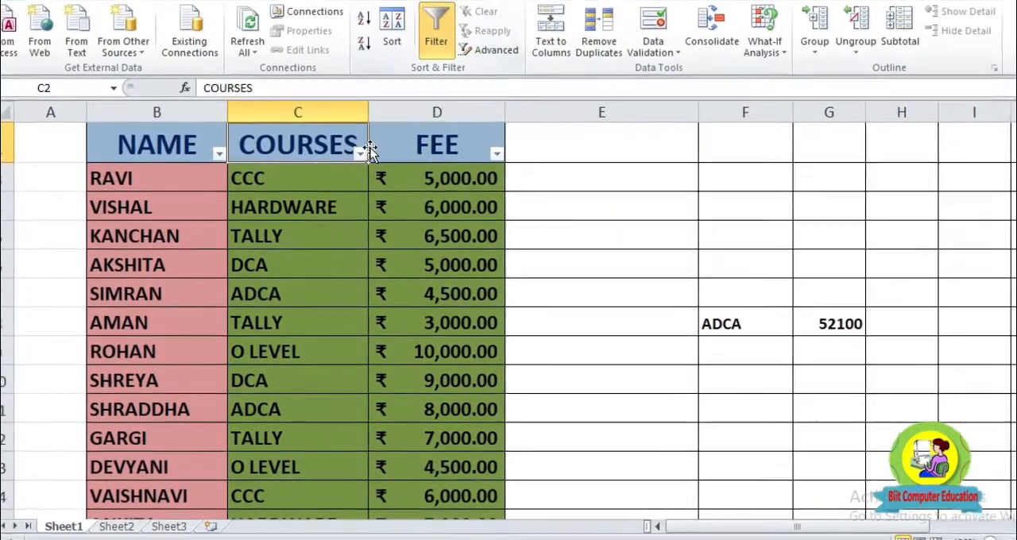
pyautogui.click(353, 164)
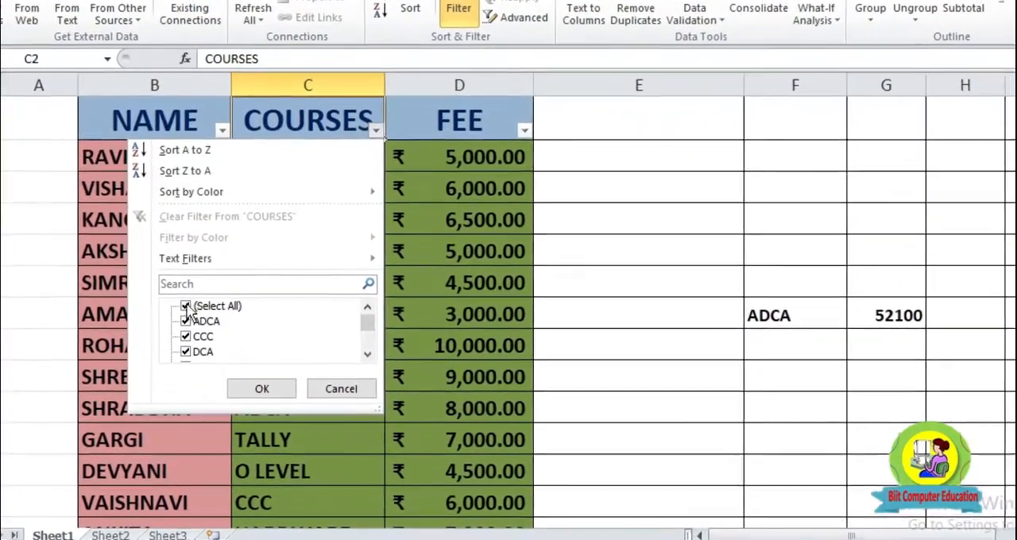
pyautogui.click(185, 310)
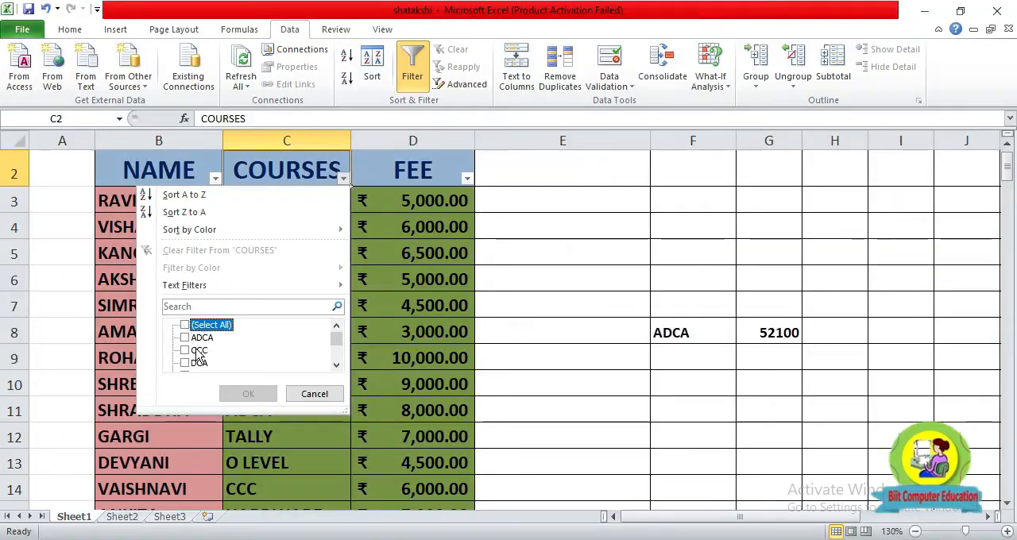
pyautogui.click(186, 338)
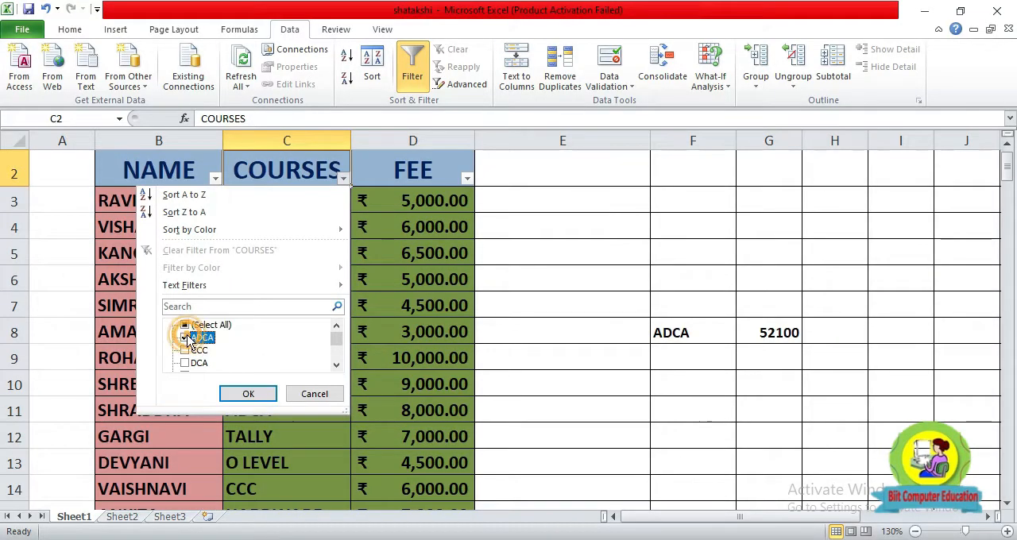
pyautogui.click(248, 394)
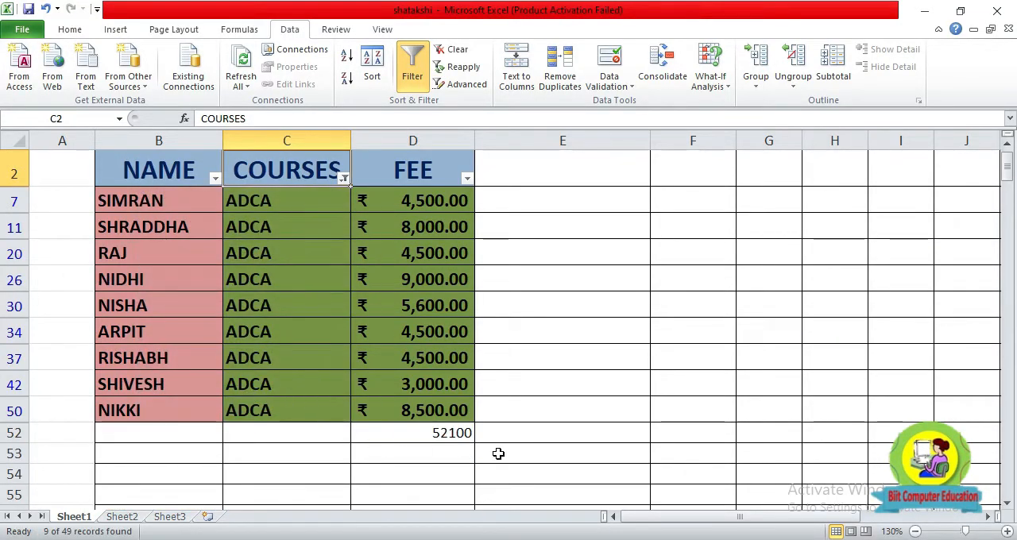
# Format the fee subtotal in cell D52 as bold with font size 16.
pyautogui.click(447, 436)
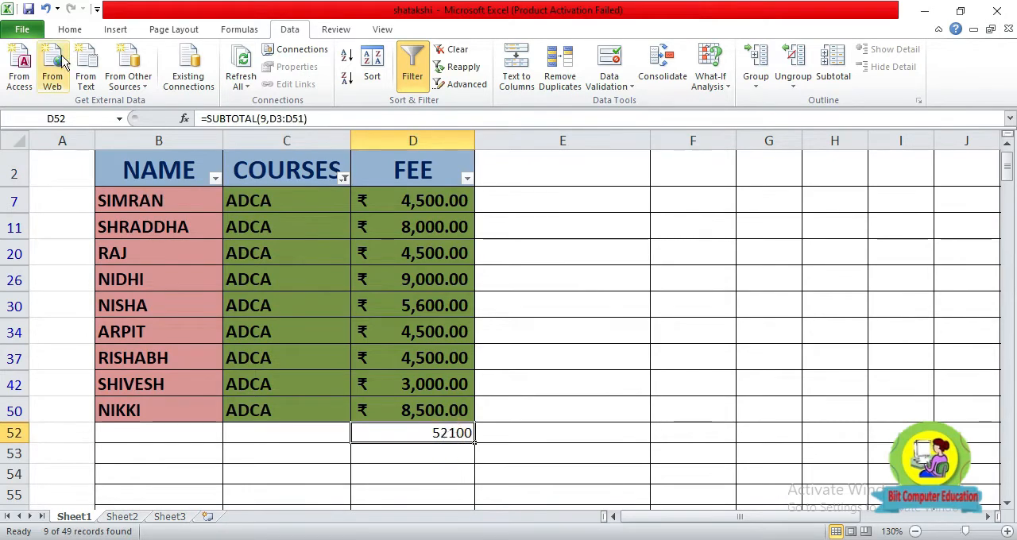
pyautogui.click(70, 29)
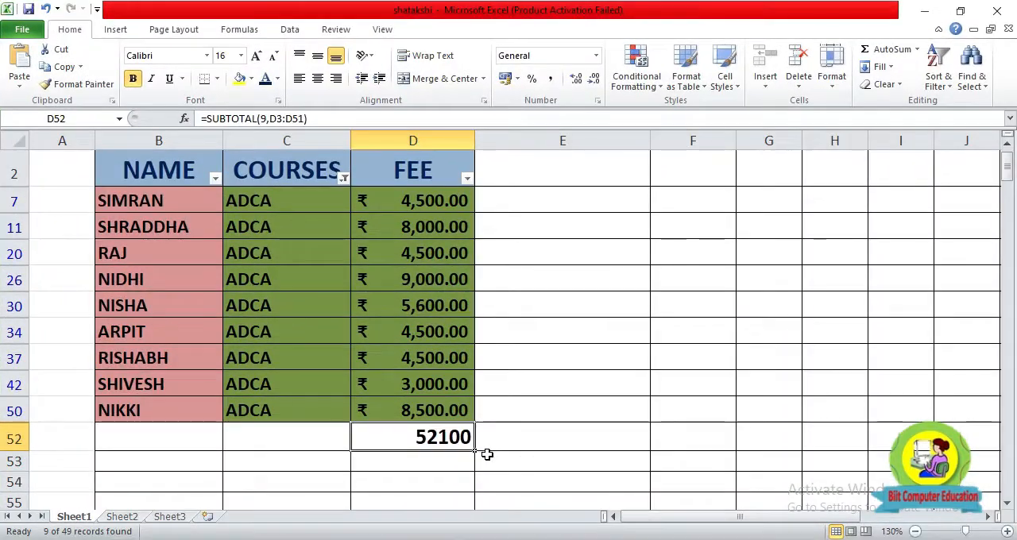
# Clear cell D52 and re-enter the AutoSum formula =SUBTOTAL(9,D3:D51) for the filtered fees.
pyautogui.press('Delete')
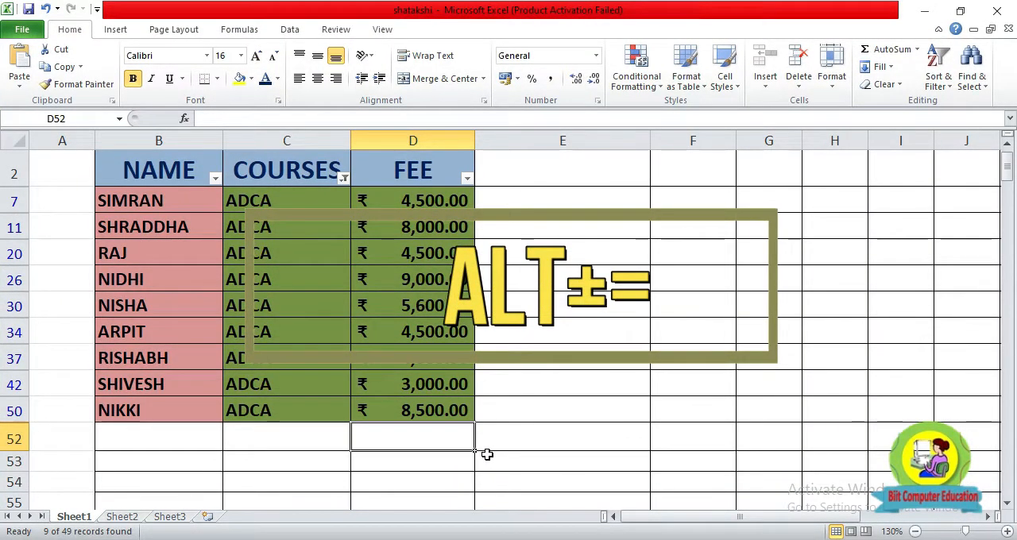
pyautogui.hotkey('alt', '=')
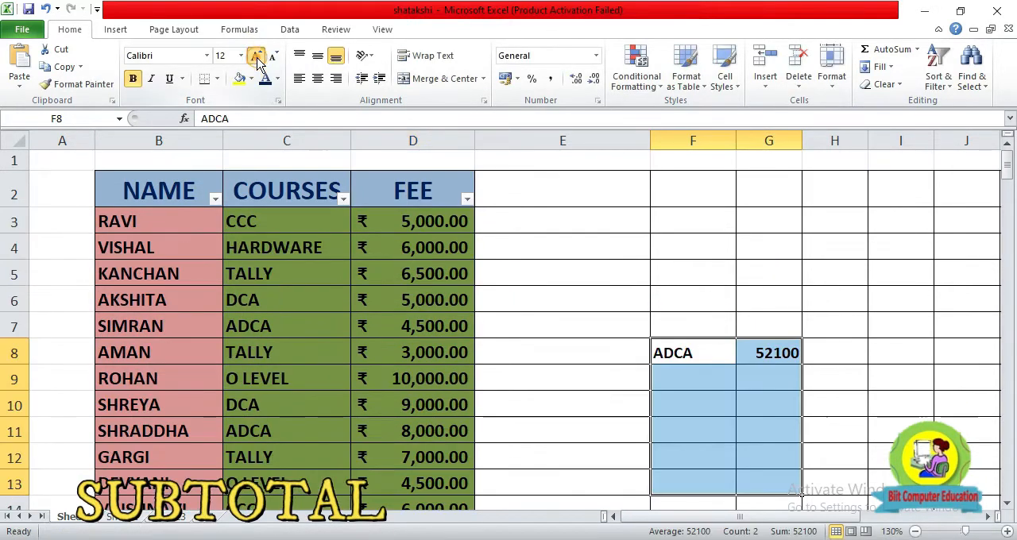
# Set the font size to 16 for the cells in columns F and G from row 8 down, and enter CCC in F9.
pyautogui.click(257, 57)
pyautogui.click(256, 57)
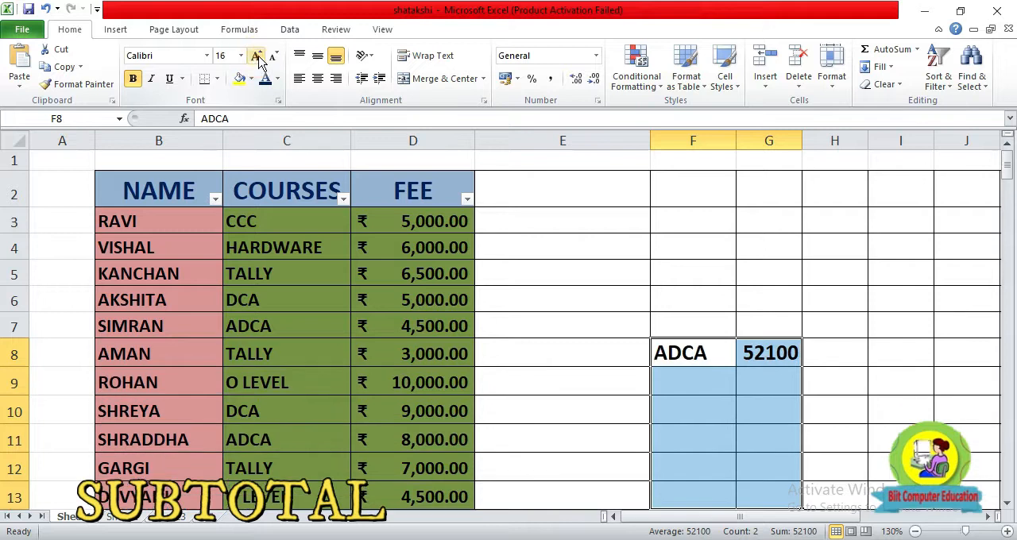
pyautogui.click(705, 386)
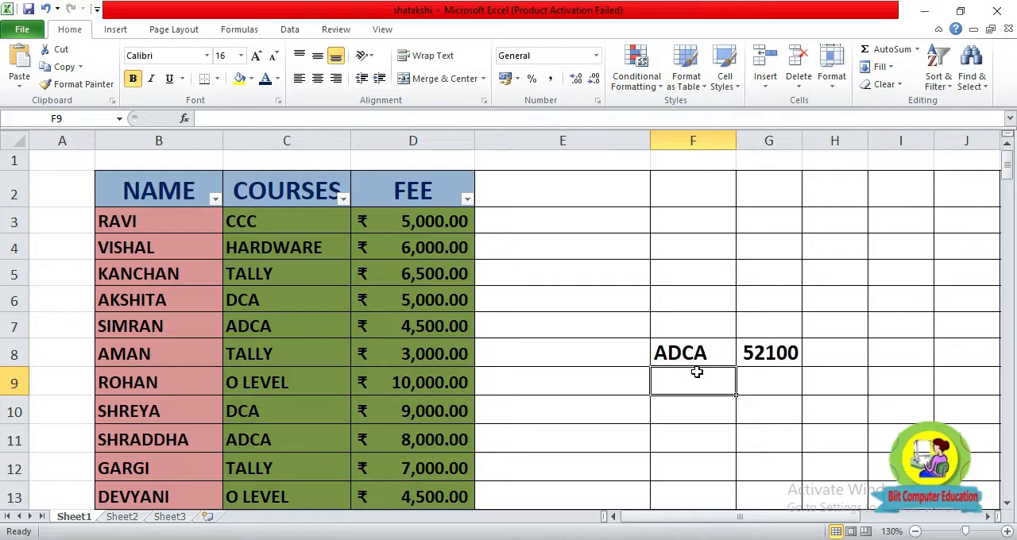
pyautogui.write('CCC')
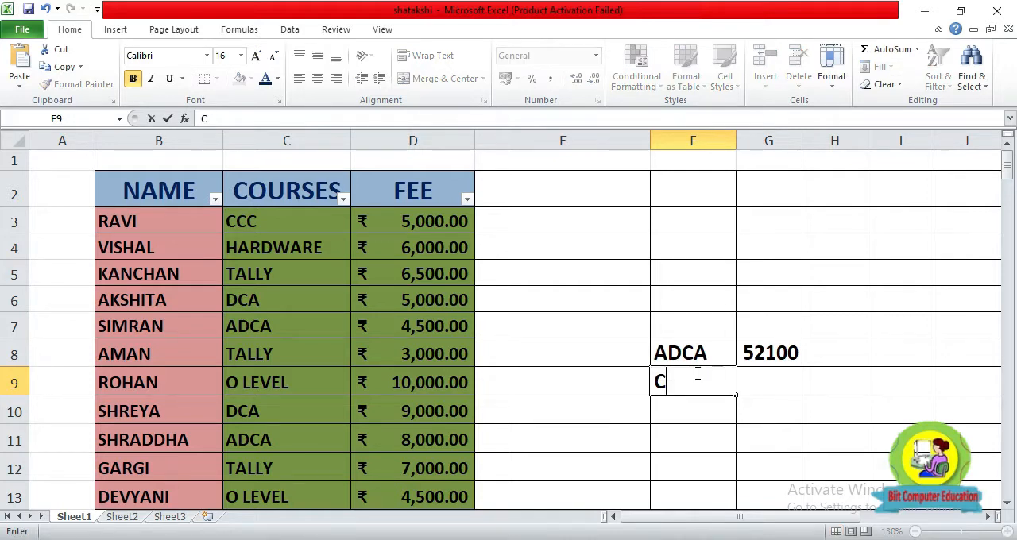
# Copy the text of the SUMIF formula in G8 and paste it into G9.
pyautogui.click(769, 354)
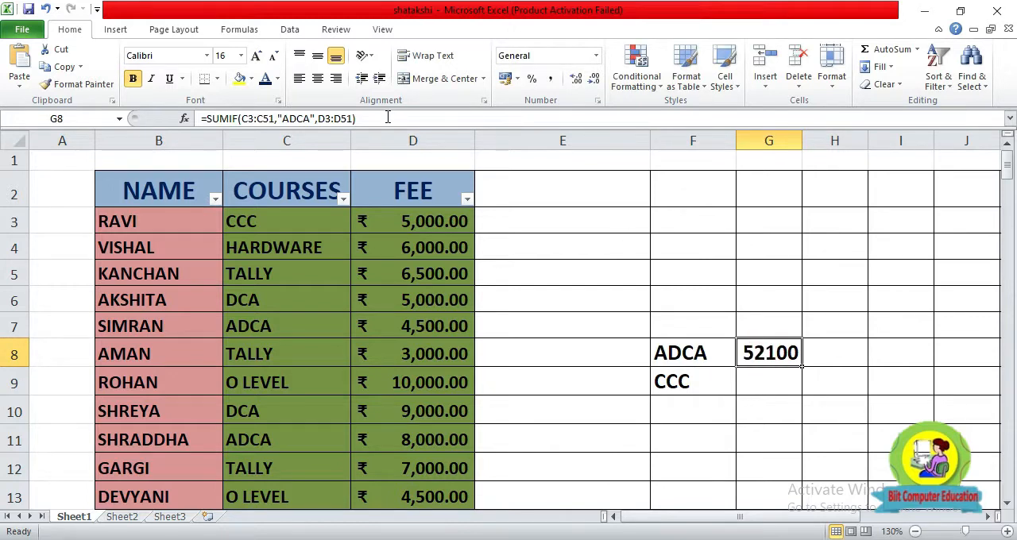
pyautogui.moveTo(388, 118); pyautogui.dragTo(202, 117)
pyautogui.hotkey('ctrl', 'c')
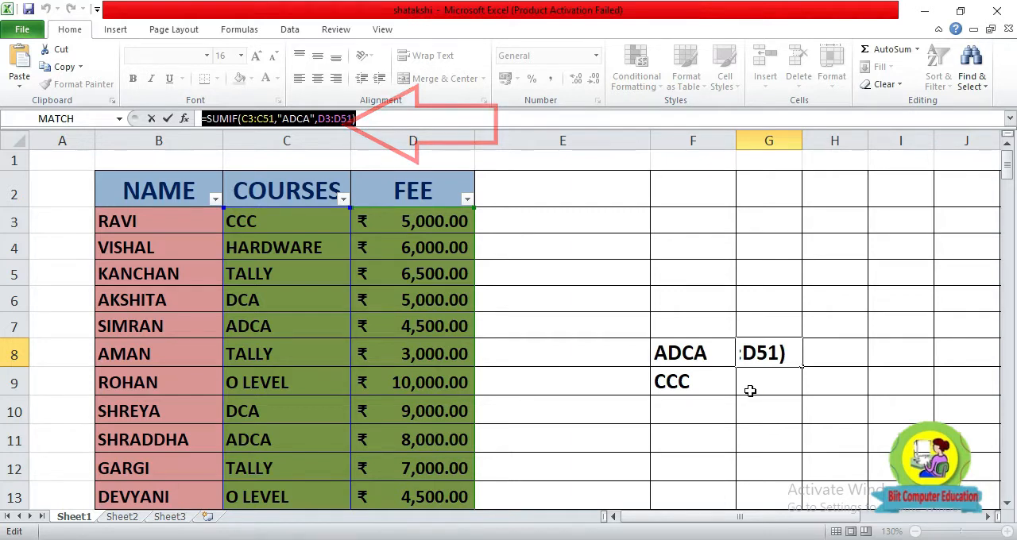
pyautogui.press('Return')
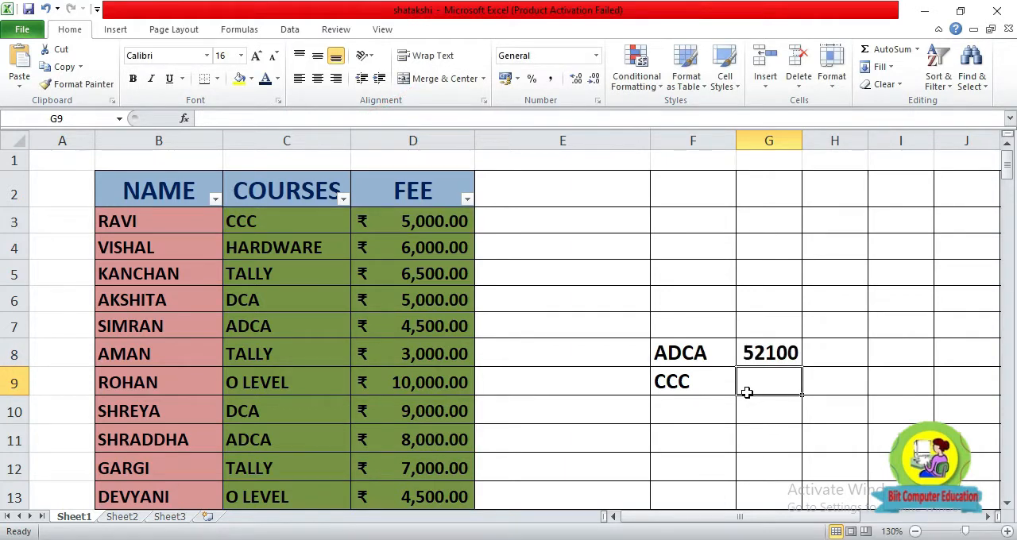
pyautogui.hotkey('ctrl', 'v')
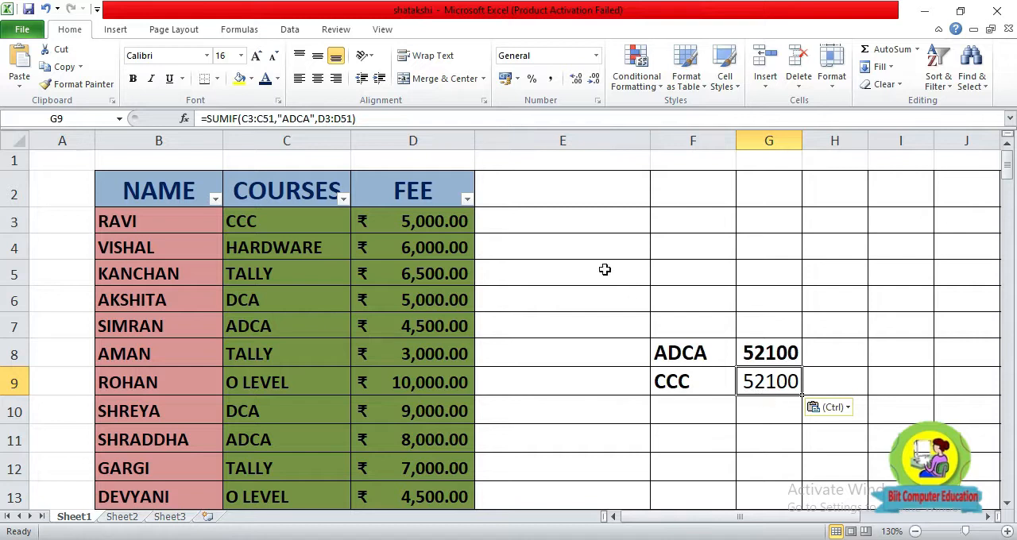
# Change the criterion of the SUMIF formula in G9 to "CCC".
pyautogui.click(296, 121)
pyautogui.press('BackSpace')
pyautogui.press('BackSpace')
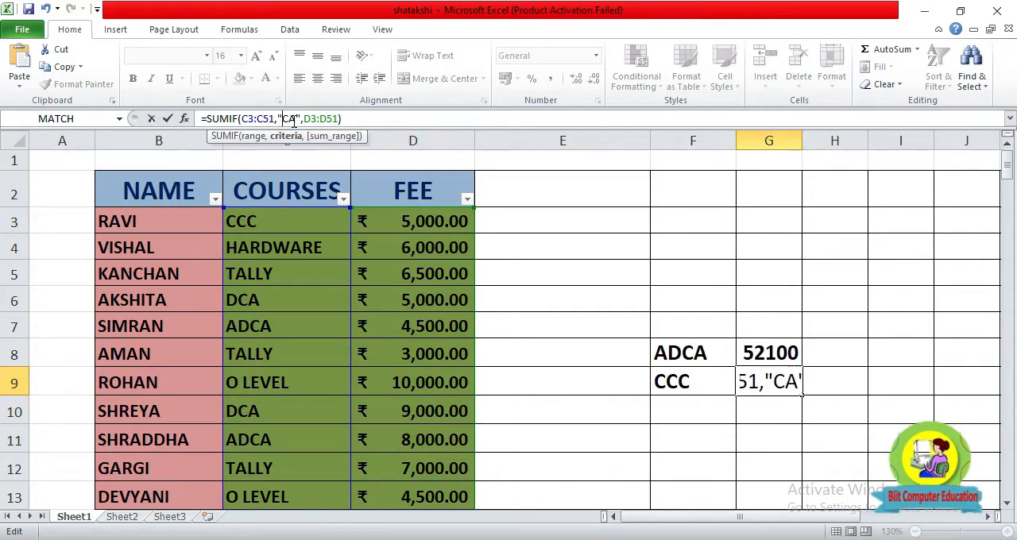
pyautogui.press('Delete')
pyautogui.write('CC')
pyautogui.press('Return')
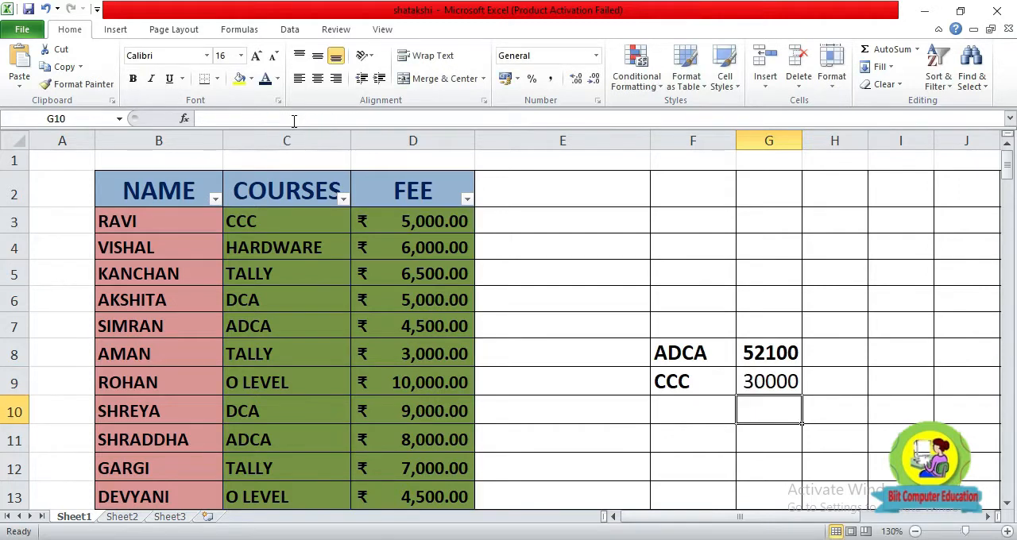
# Filter the COURSES column to CCC to check the subtotal in D52 against G9, and show all courses again.
pyautogui.click(771, 386)
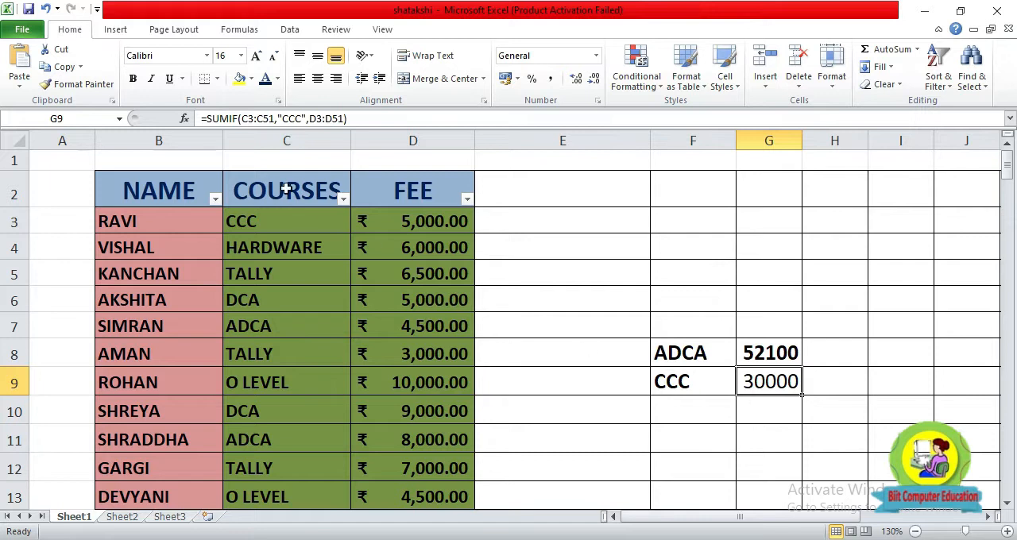
pyautogui.click(342, 198)
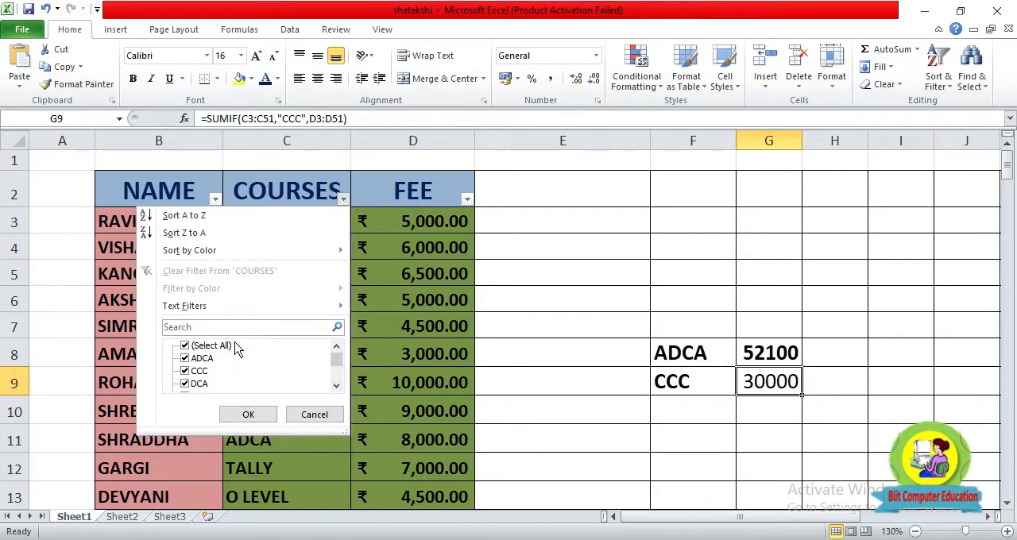
pyautogui.click(185, 347)
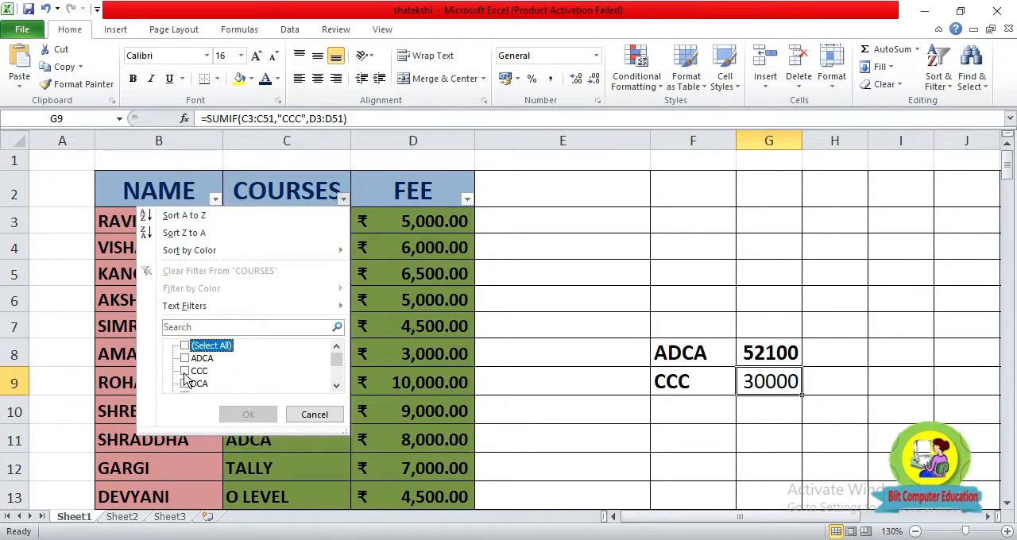
pyautogui.click(186, 371)
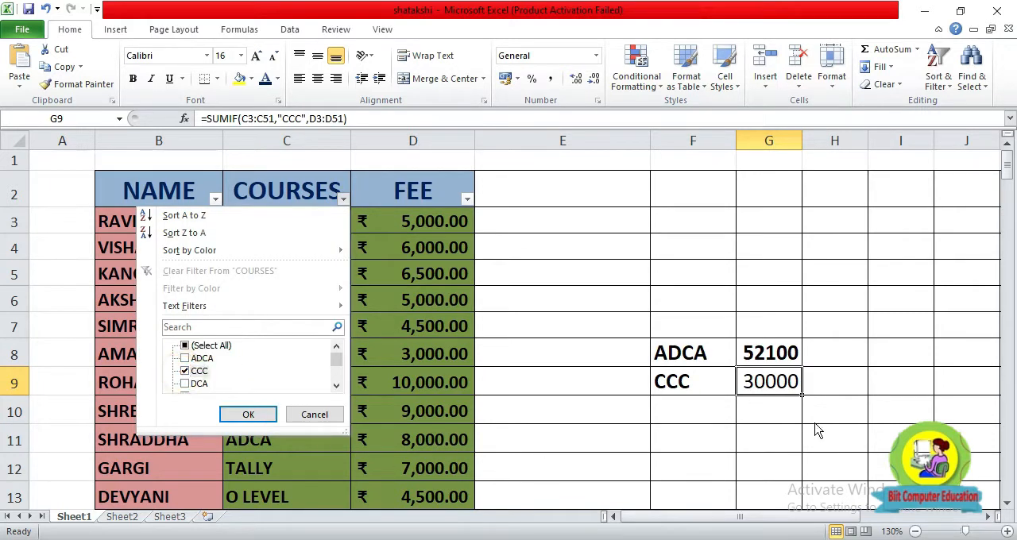
pyautogui.click(244, 414)
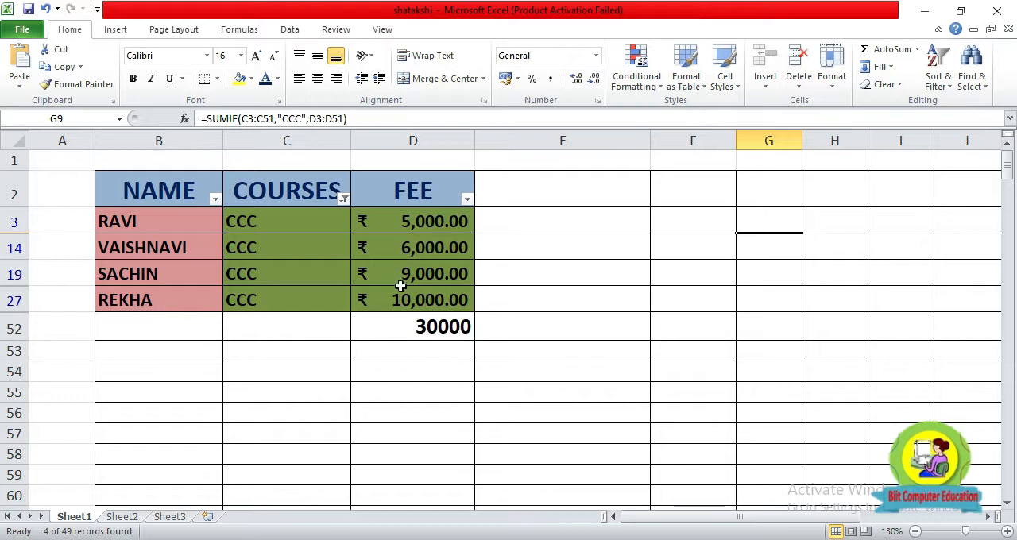
pyautogui.click(446, 335)
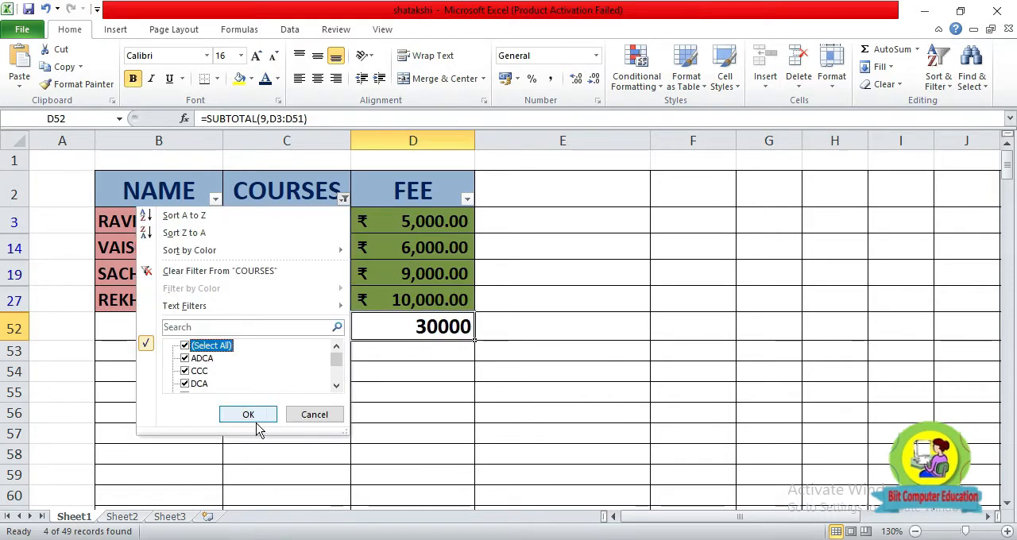
pyautogui.click(255, 417)
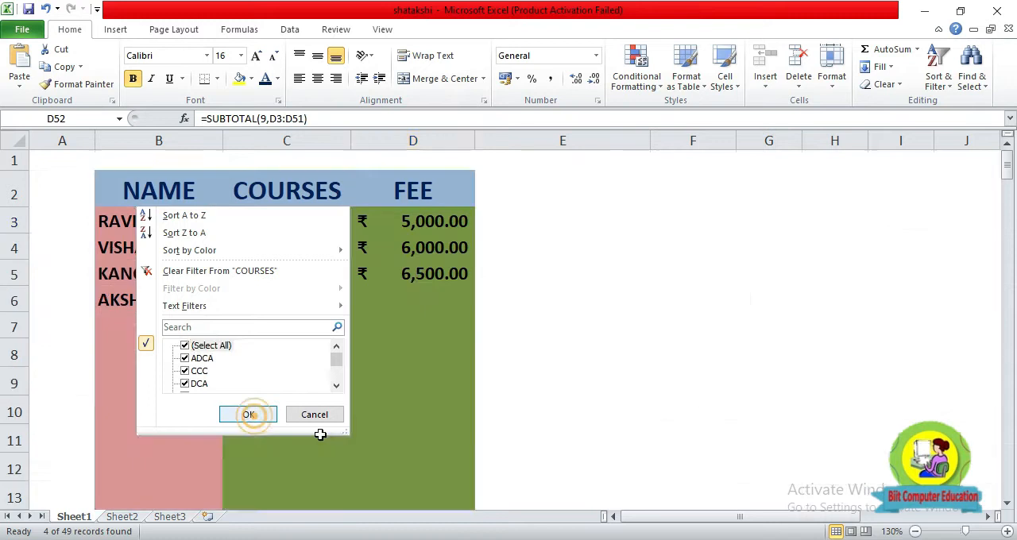
# Enter the course label DCA in cell F10.
pyautogui.click(704, 420)
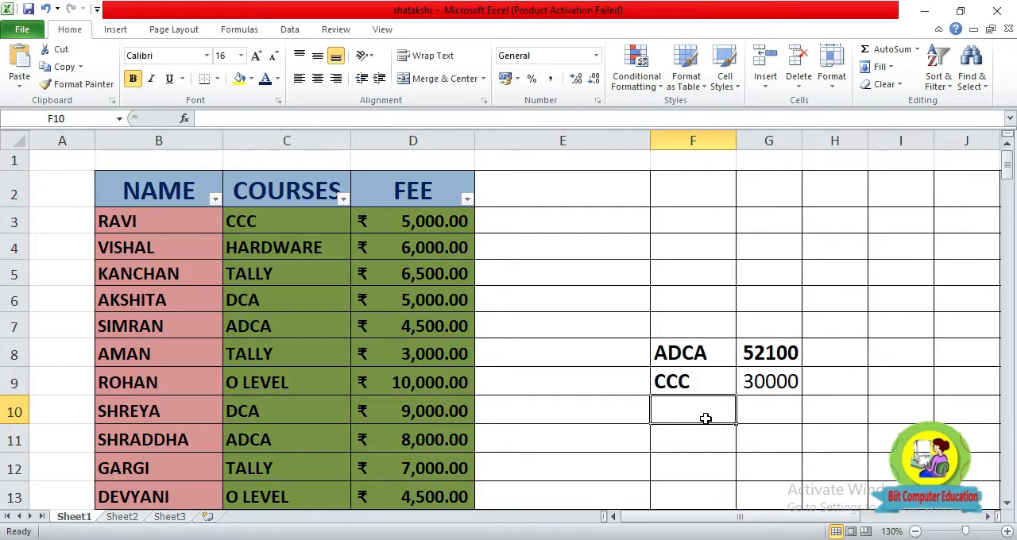
pyautogui.write('dCA')
pyautogui.press('BackSpace')
pyautogui.press('BackSpace')
pyautogui.press('BackSpace')
pyautogui.write('DCA')
pyautogui.press('Tab')
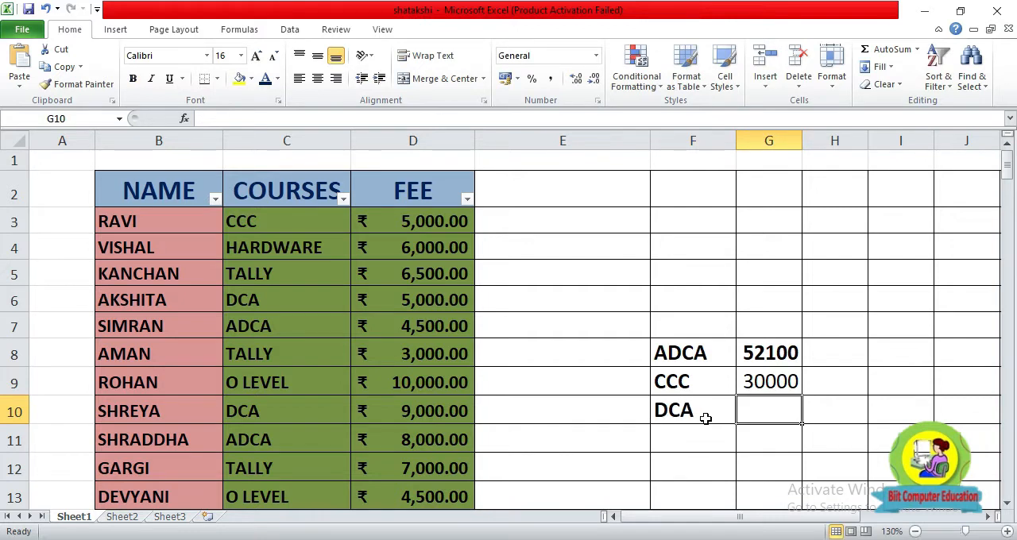
# Paste the copied SUMIF formula into G10 and change its criterion to "DCA".
pyautogui.click(754, 426)
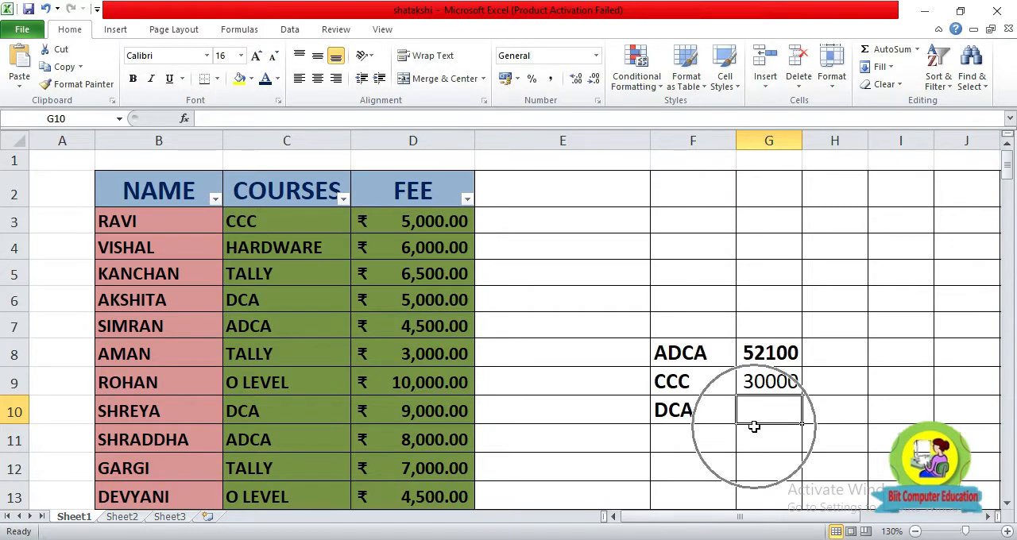
pyautogui.hotkey('ctrl', 'v')
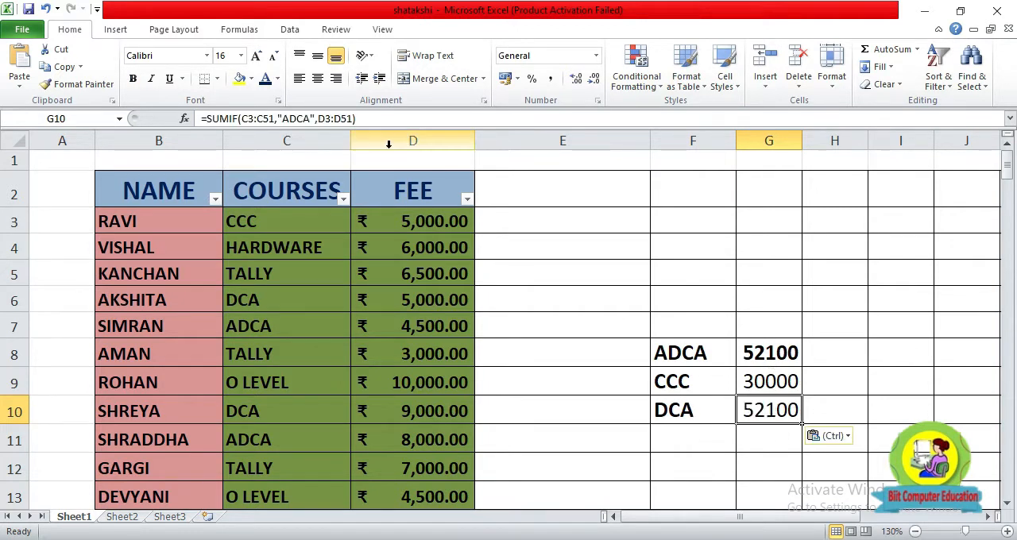
pyautogui.click(314, 119)
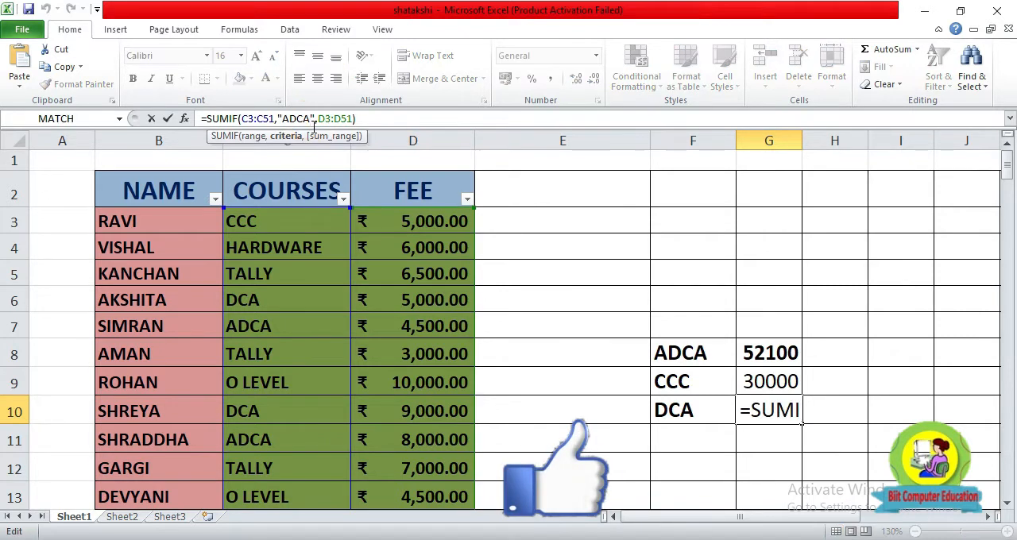
pyautogui.press('BackSpace')
pyautogui.press('BackSpace')
pyautogui.press('BackSpace')
pyautogui.press('BackSpace')
pyautogui.write('DCA')
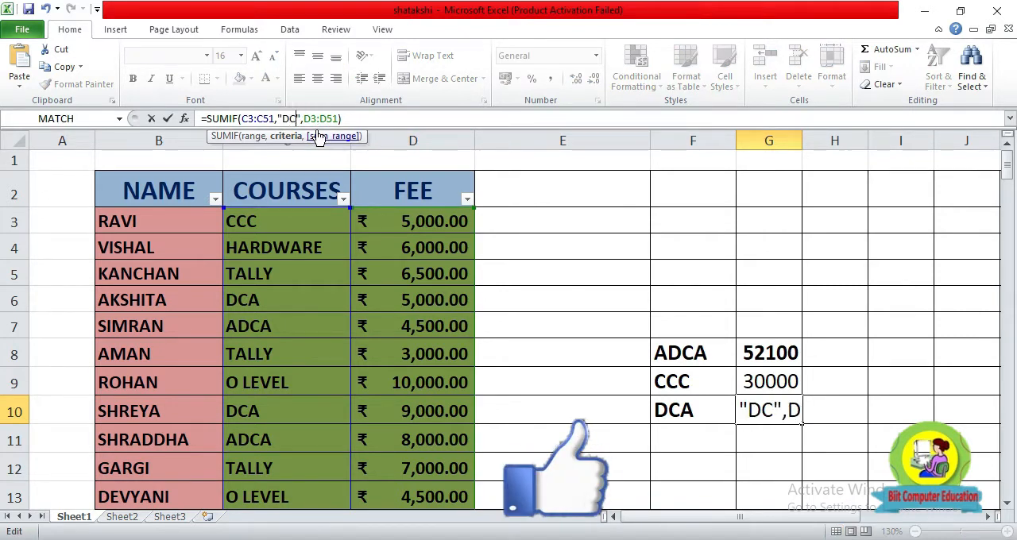
pyautogui.press('Return')
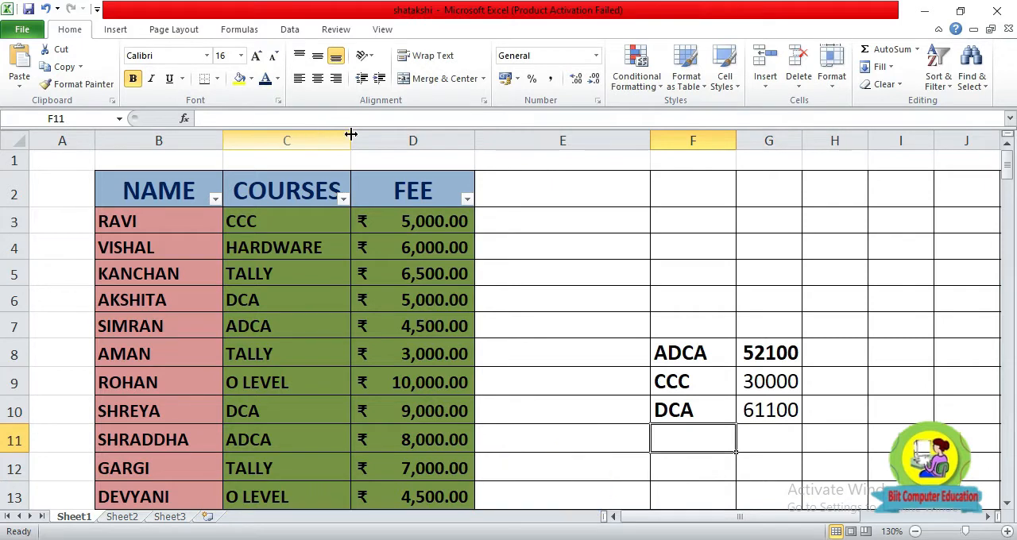
# Filter the COURSES column to show only DCA to check the fee subtotal against G10.
pyautogui.click(782, 415)
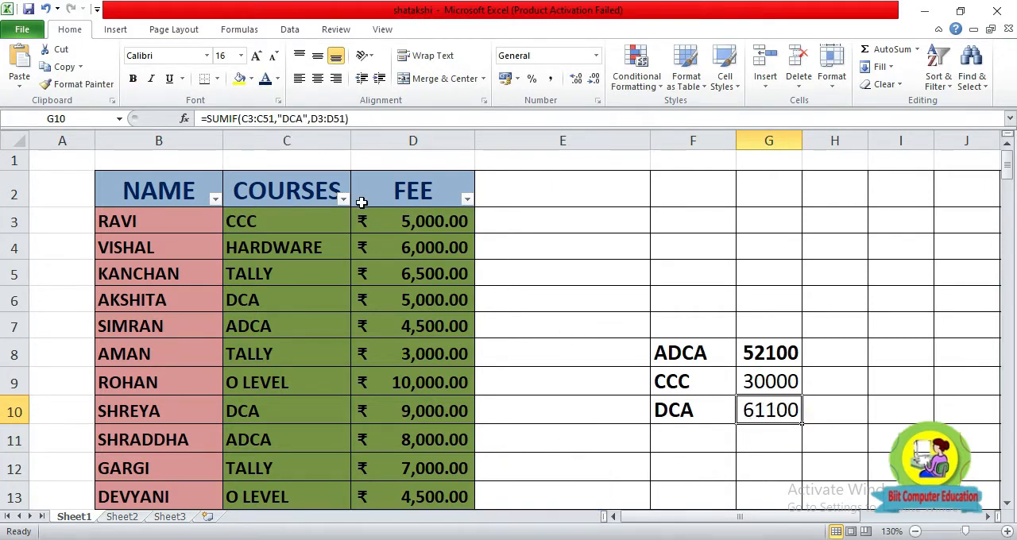
pyautogui.click(343, 199)
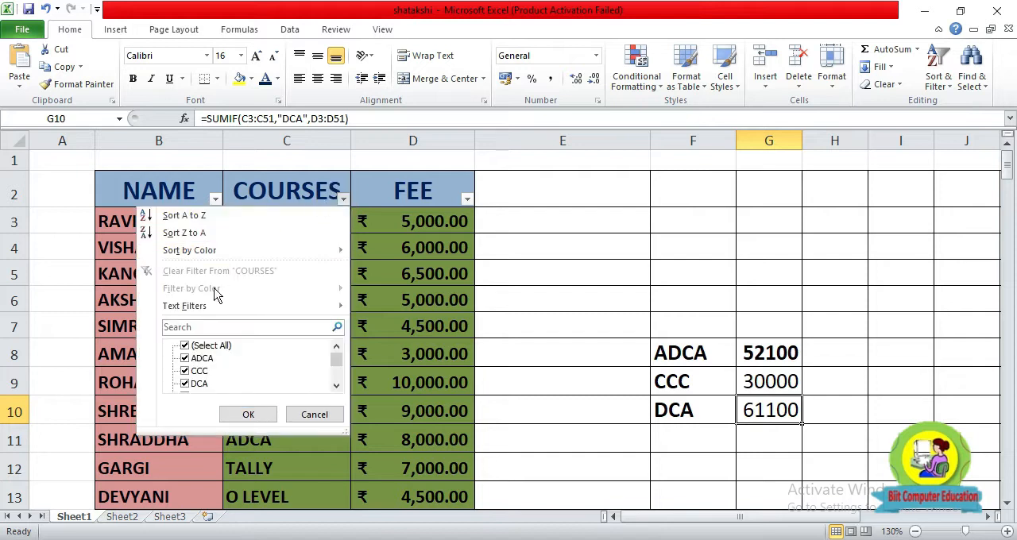
pyautogui.click(184, 347)
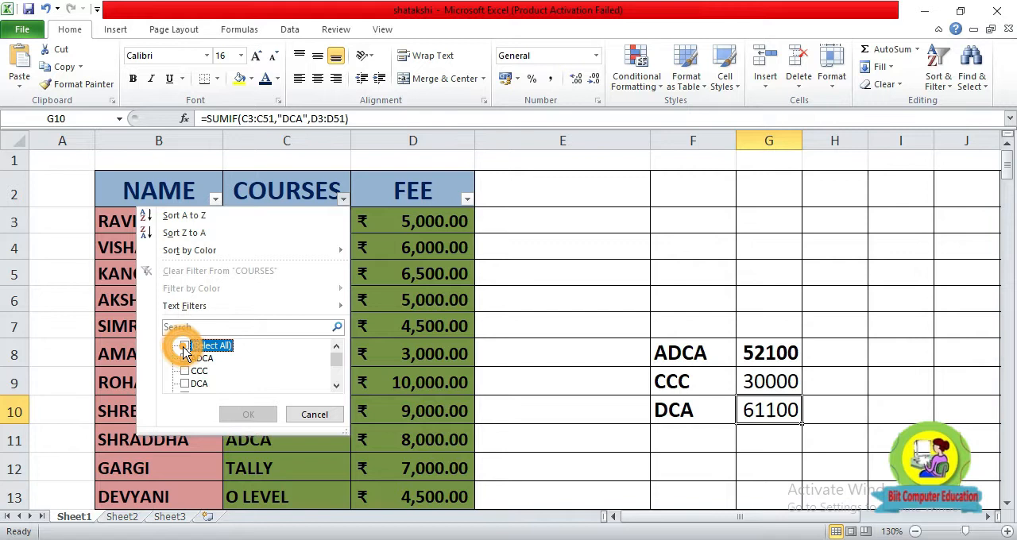
pyautogui.click(186, 384)
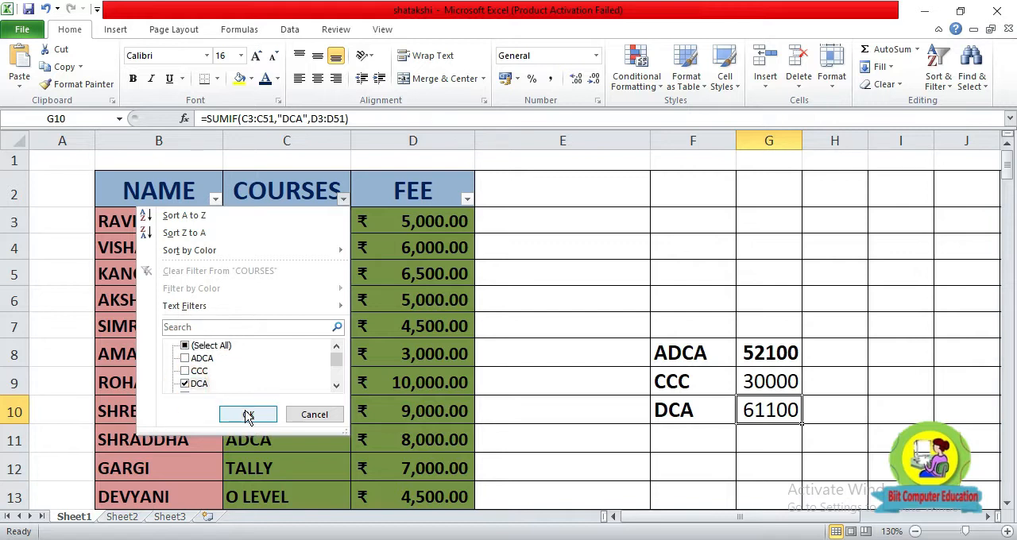
pyautogui.click(248, 415)
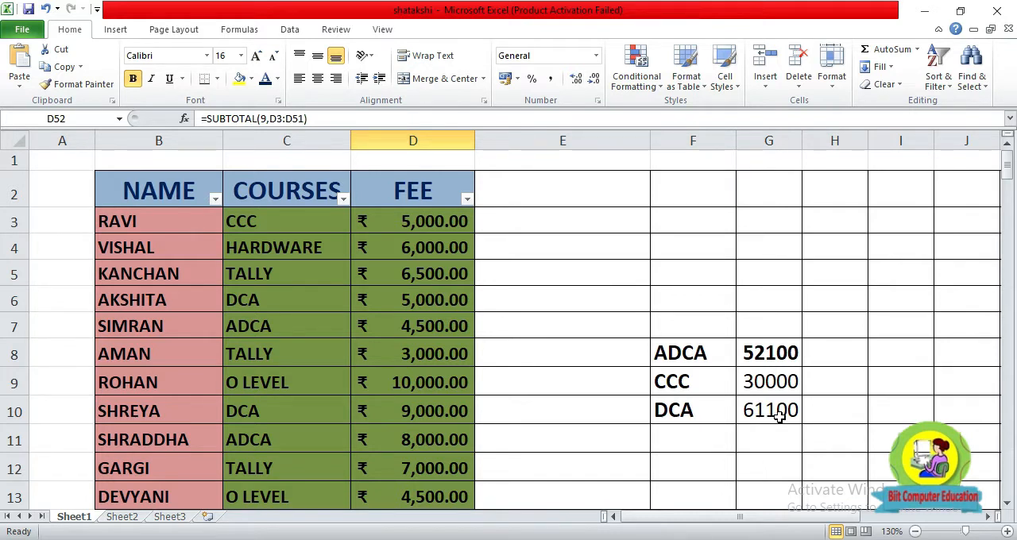
pyautogui.moveTo(675, 354); pyautogui.dragTo(775, 411)
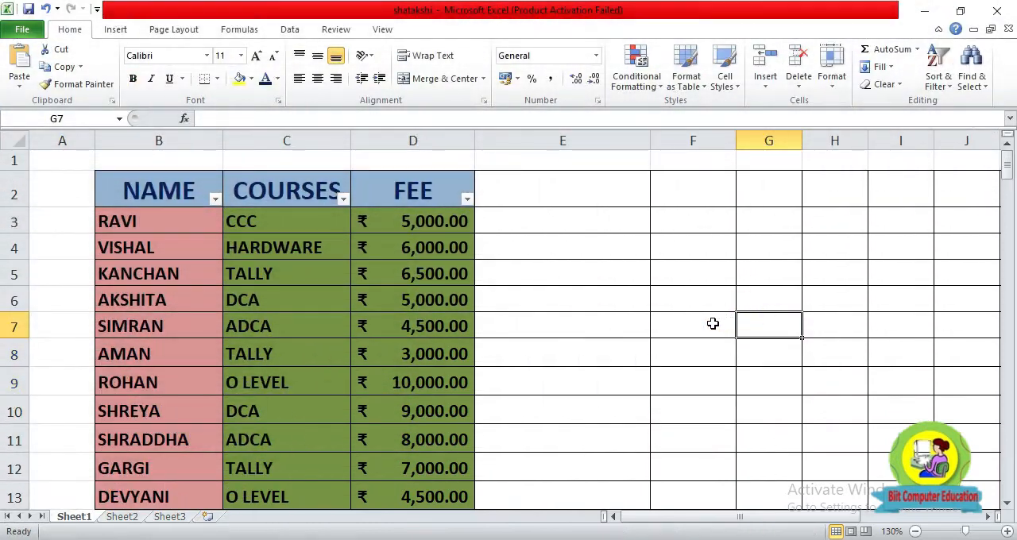
# Add a List data validation rule with an in-cell drop-down to G7, using =$B$3:$B$51 as the source.
pyautogui.click(693, 331)
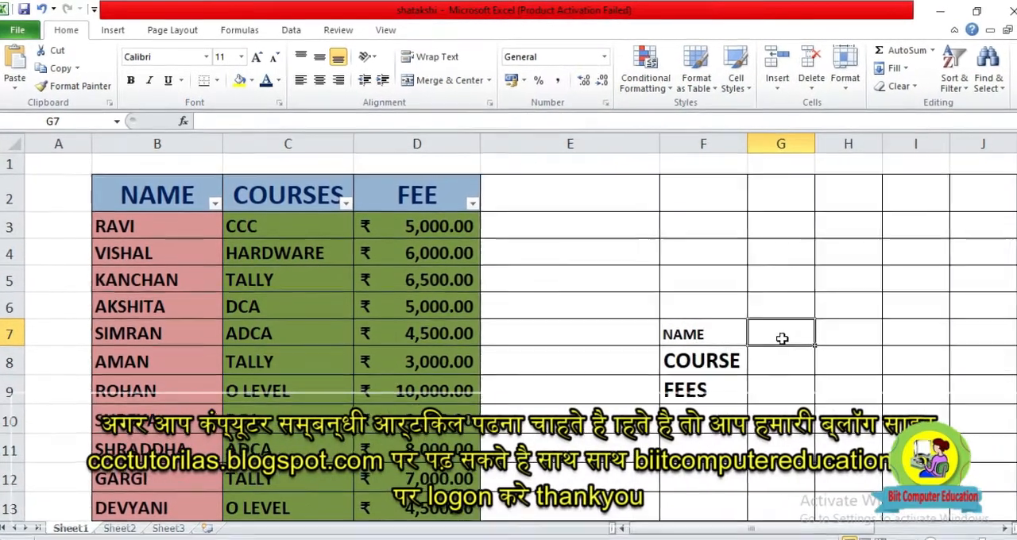
pyautogui.click(292, 31)
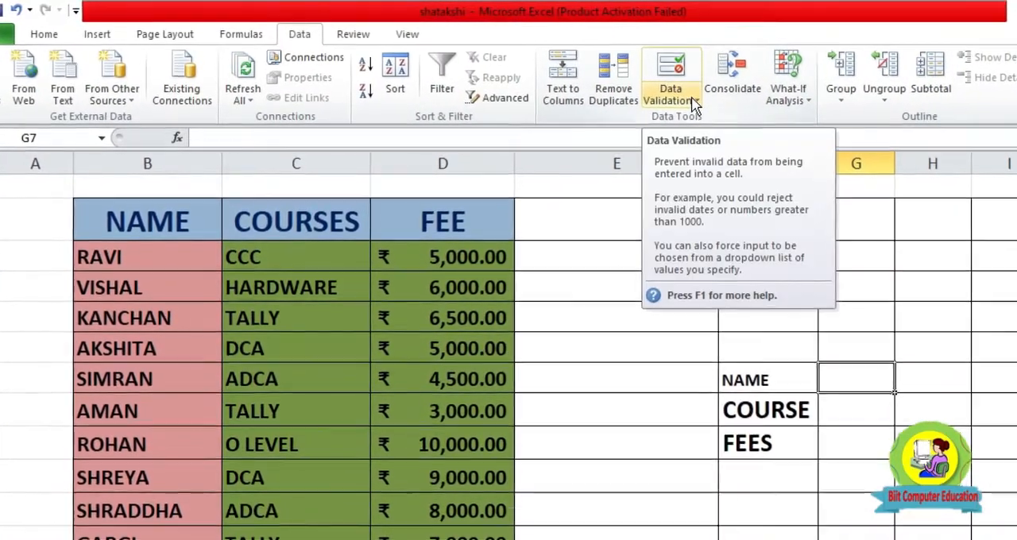
pyautogui.click(658, 70)
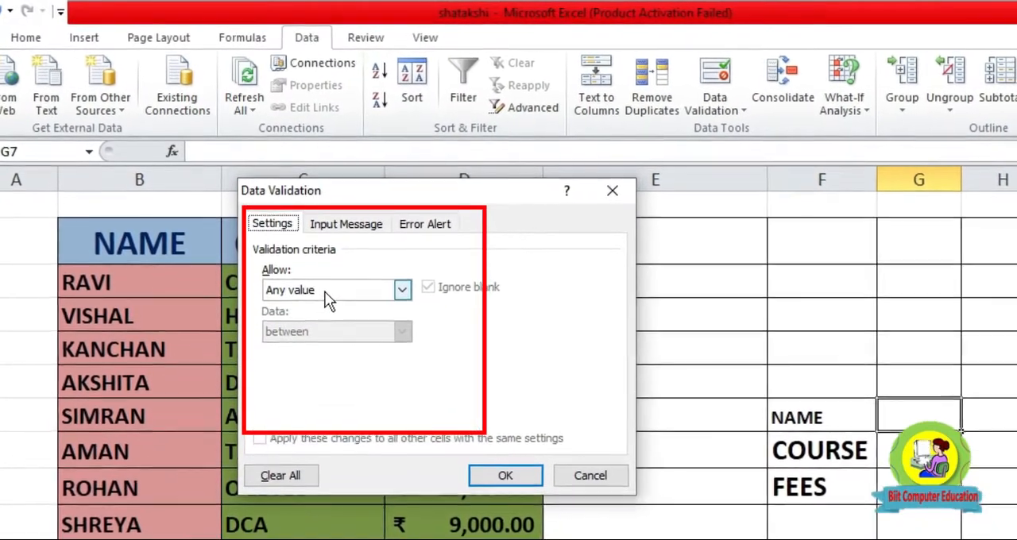
pyautogui.click(321, 282)
pyautogui.click(278, 352)
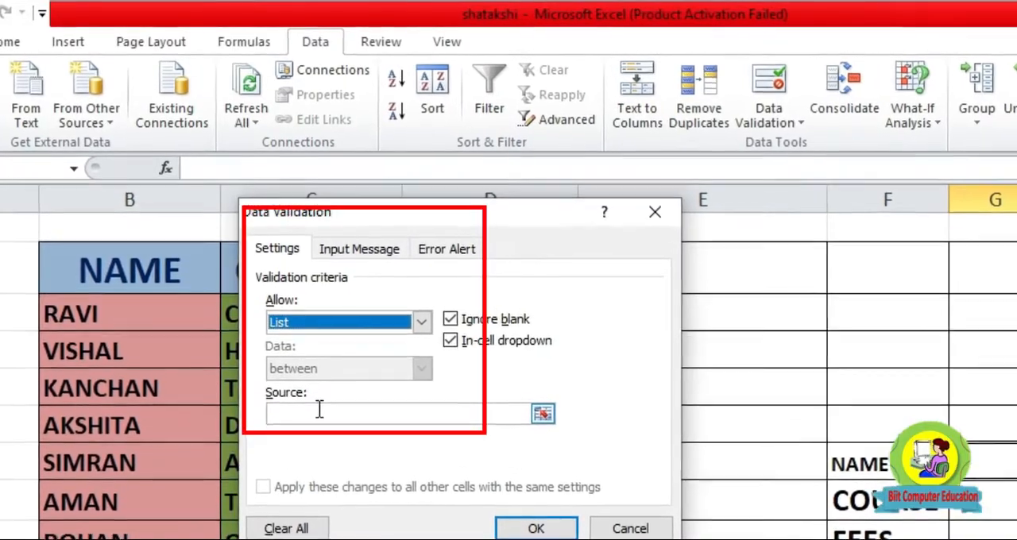
pyautogui.click(321, 416)
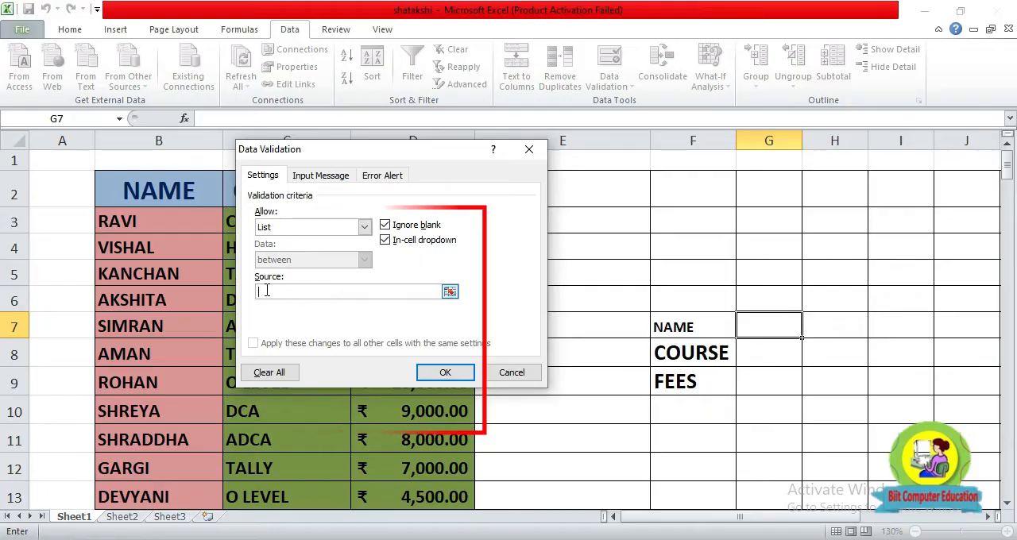
pyautogui.click(450, 293)
pyautogui.moveTo(159, 217); pyautogui.dragTo(191, 442)
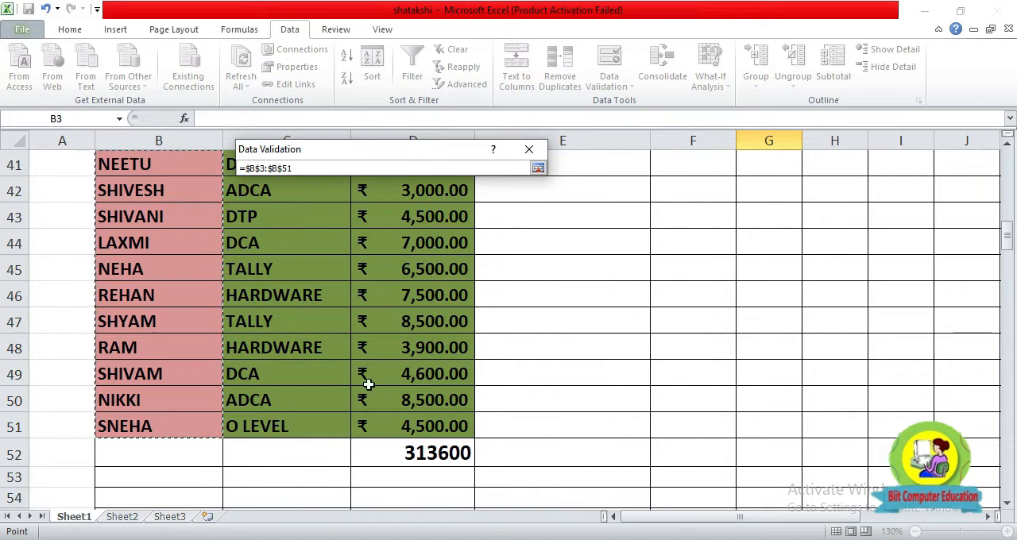
pyautogui.click(537, 170)
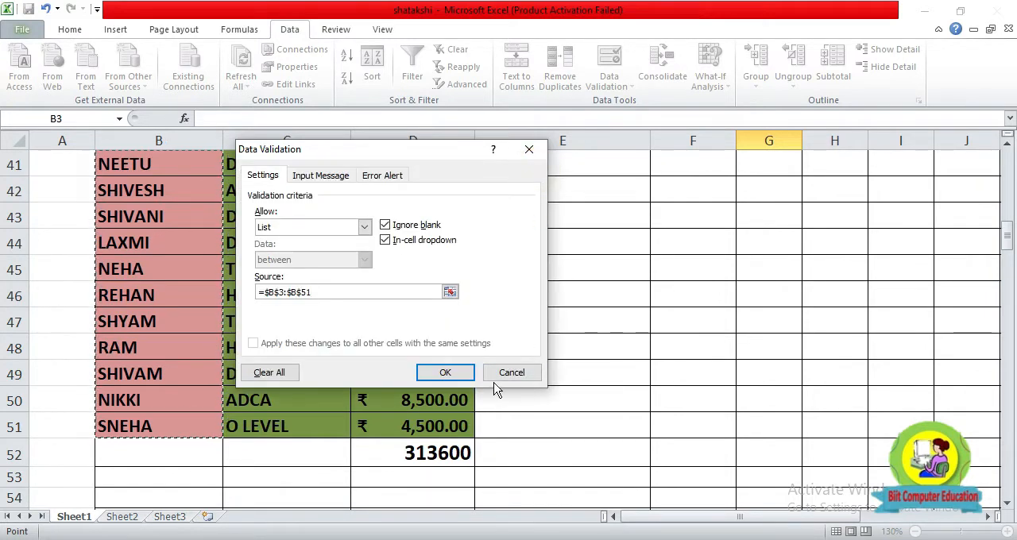
pyautogui.click(445, 372)
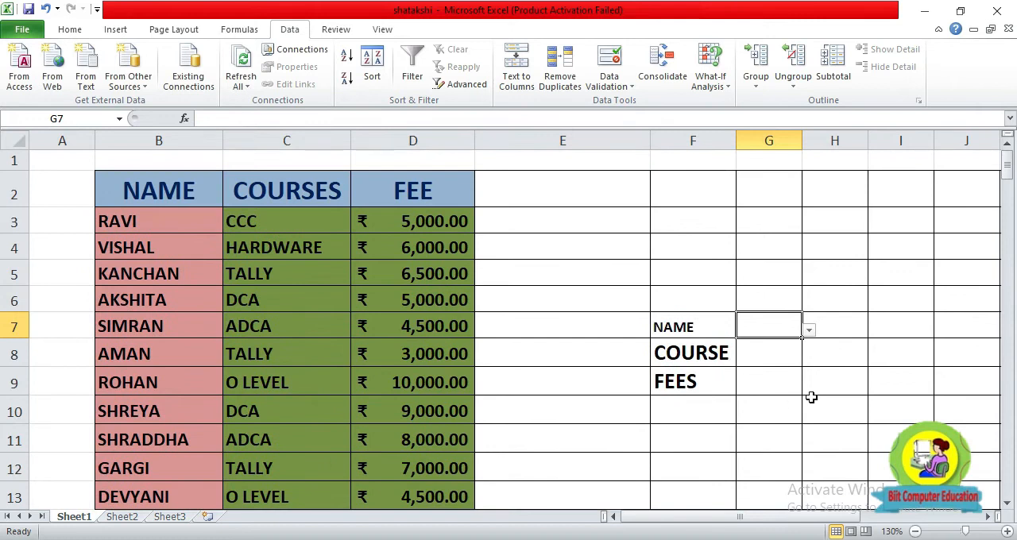
# Try several names from the drop-down list in G7, ending with the student listed in row 15.
pyautogui.click(809, 330)
pyautogui.click(749, 397)
pyautogui.click(809, 331)
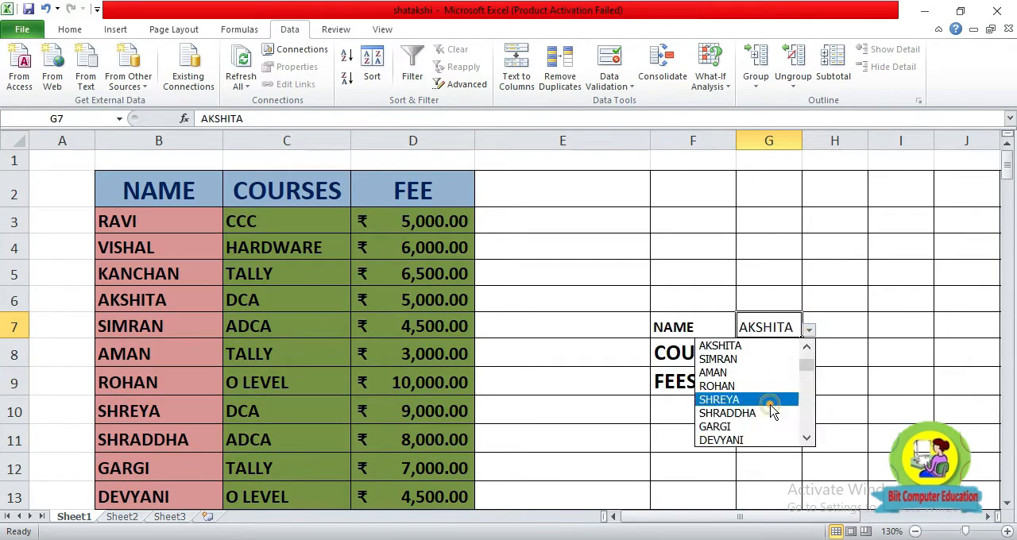
pyautogui.click(767, 404)
pyautogui.click(809, 331)
pyautogui.click(783, 413)
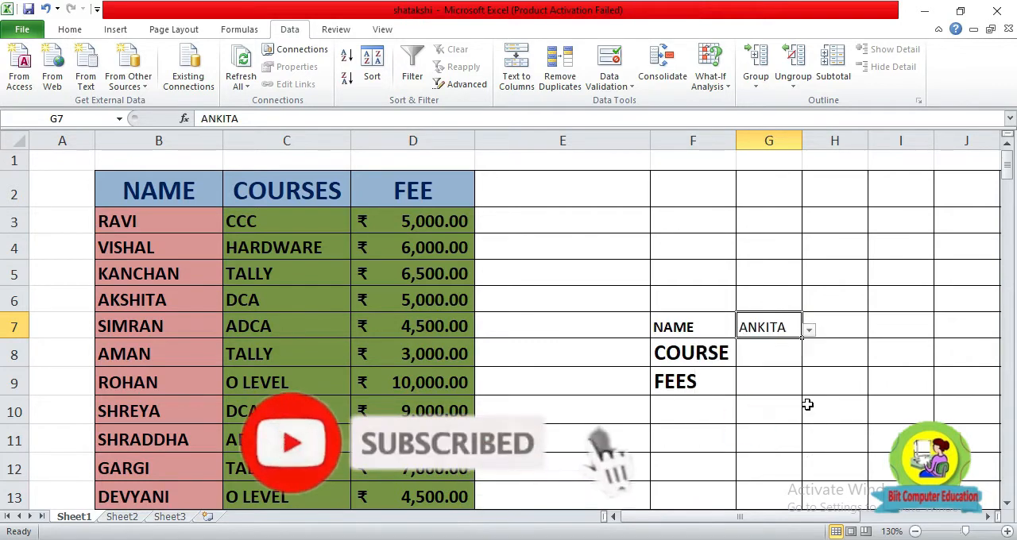
pyautogui.click(809, 405)
pyautogui.click(768, 326)
# Enter the formula =VLOOKUP(G7,B3:C51,2,0) in G8 to look up the selected student's course.
pyautogui.click(764, 353)
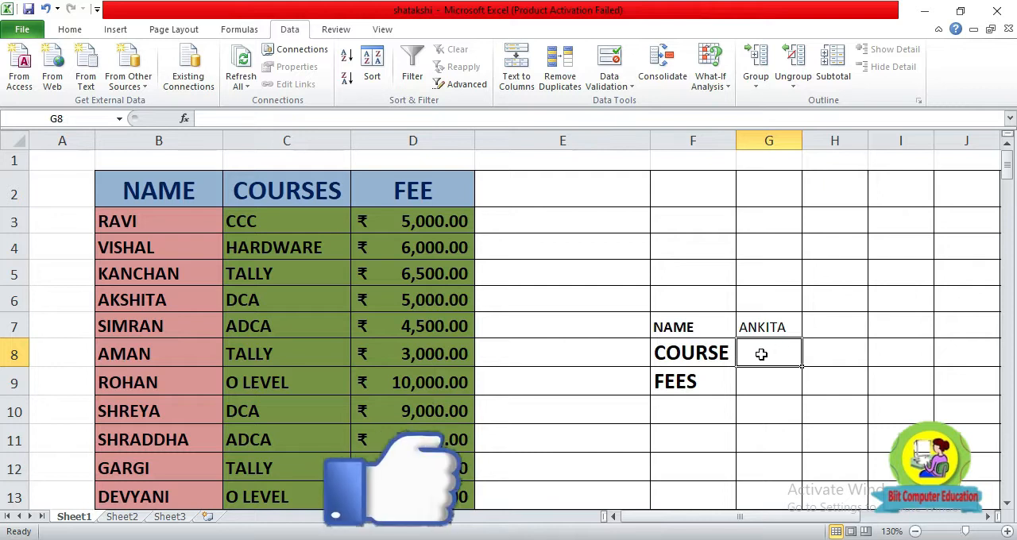
pyautogui.write('=VLOOKUP(')
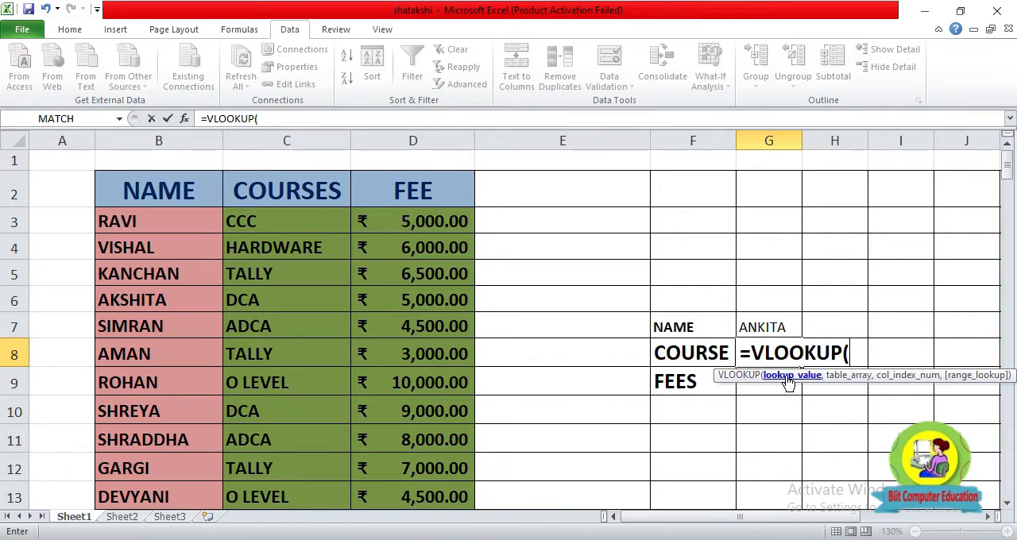
pyautogui.click(769, 327)
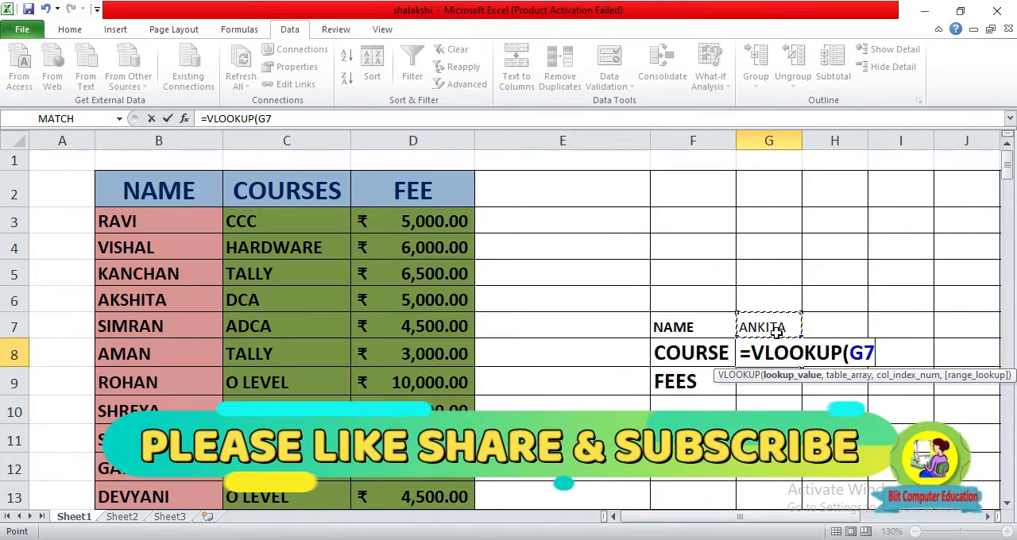
pyautogui.write(',')
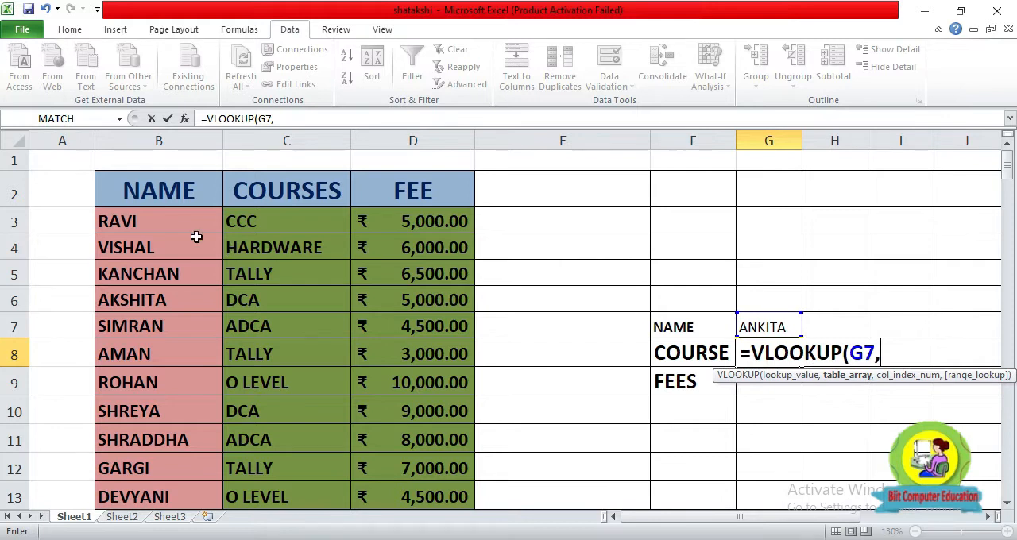
pyautogui.moveTo(134, 219); pyautogui.dragTo(290, 532)
pyautogui.write(',')
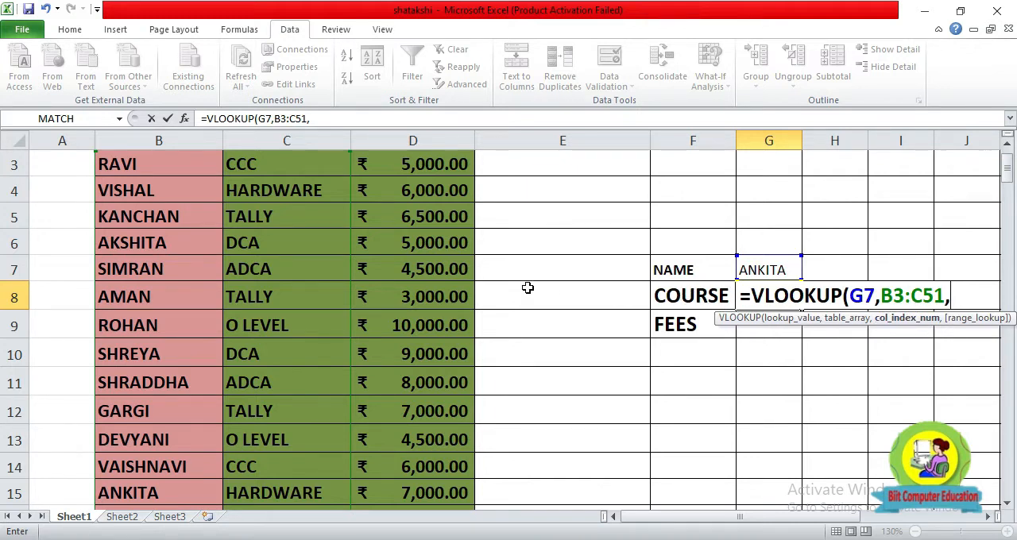
pyautogui.scroll(1, 528, 288)
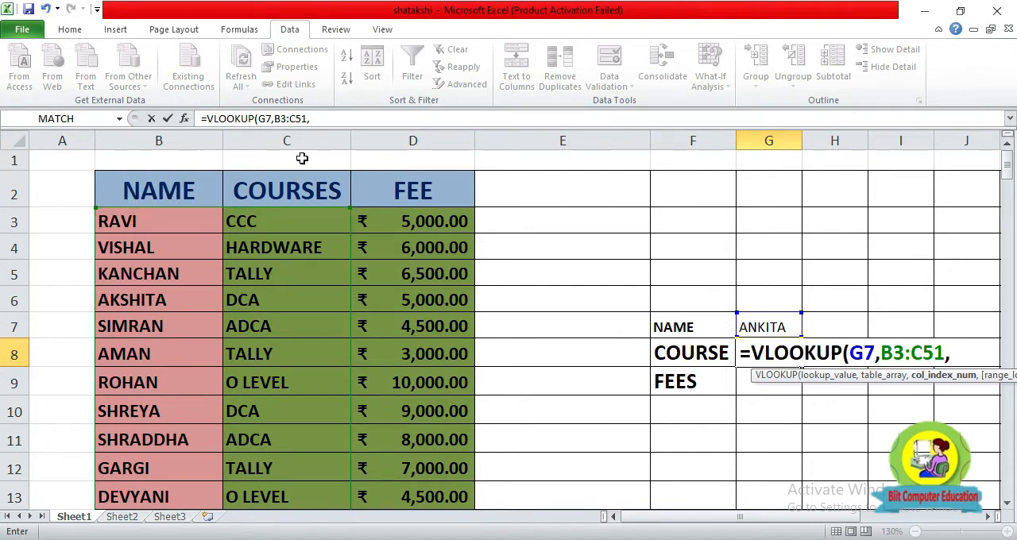
pyautogui.write('2')
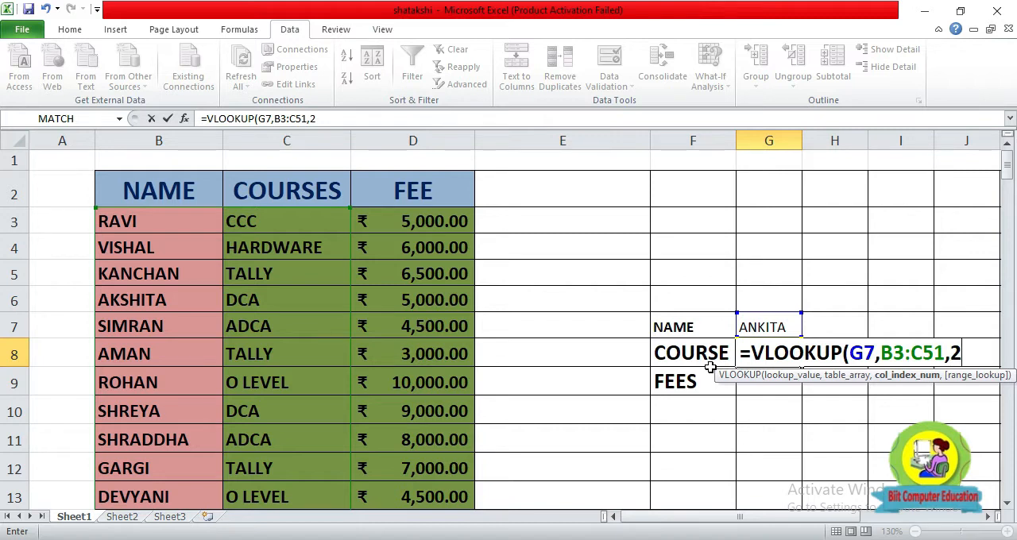
pyautogui.write(',')
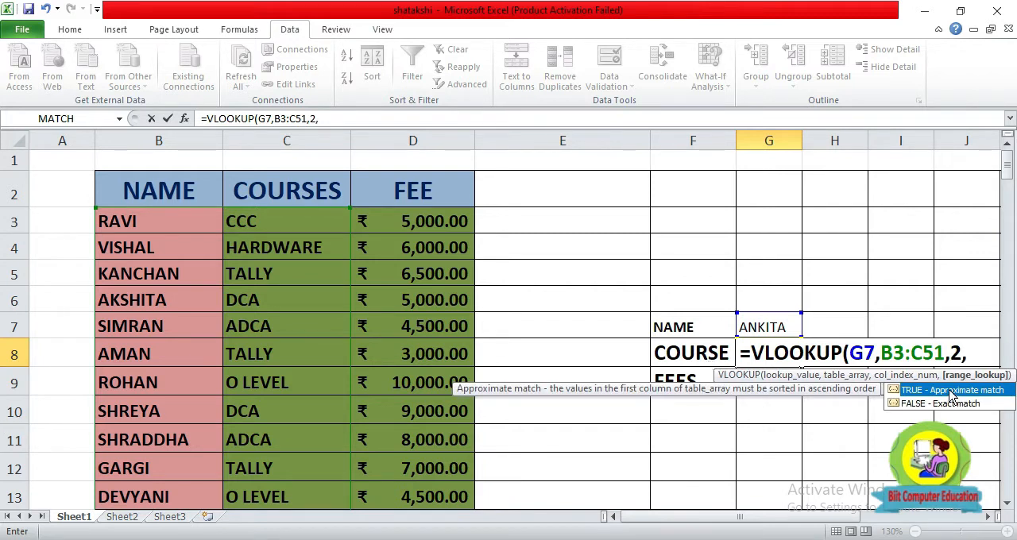
pyautogui.write('0')
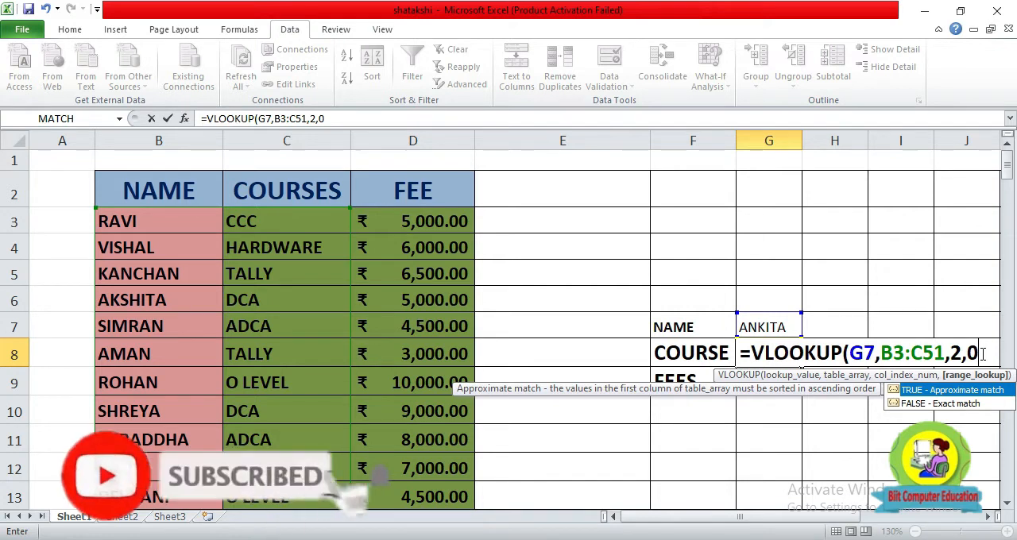
pyautogui.write(')')
pyautogui.press('Return')
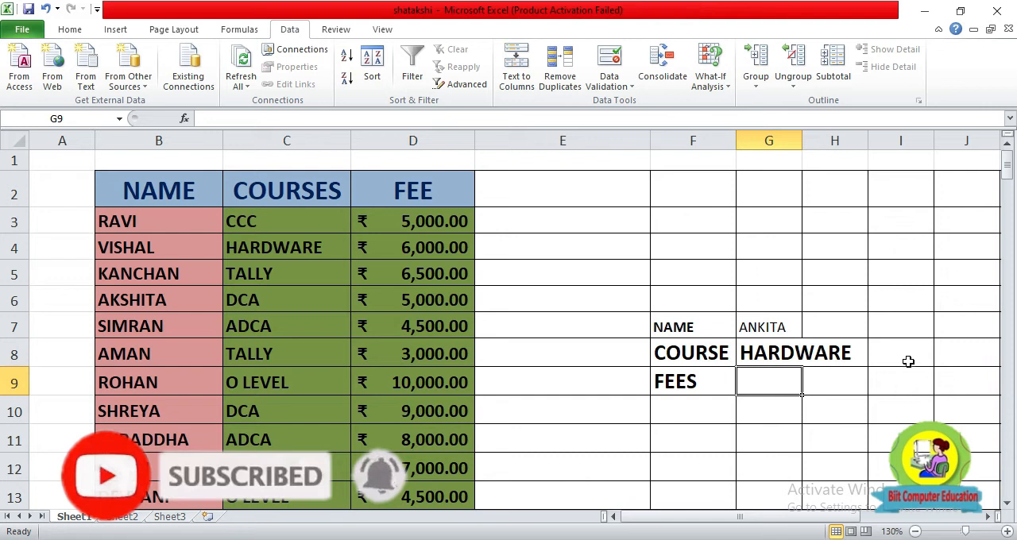
# Widen column G so the course name in G8 fits inside its cell.
pyautogui.click(799, 353)
pyautogui.moveTo(802, 141); pyautogui.dragTo(867, 298)
pyautogui.click(739, 333)
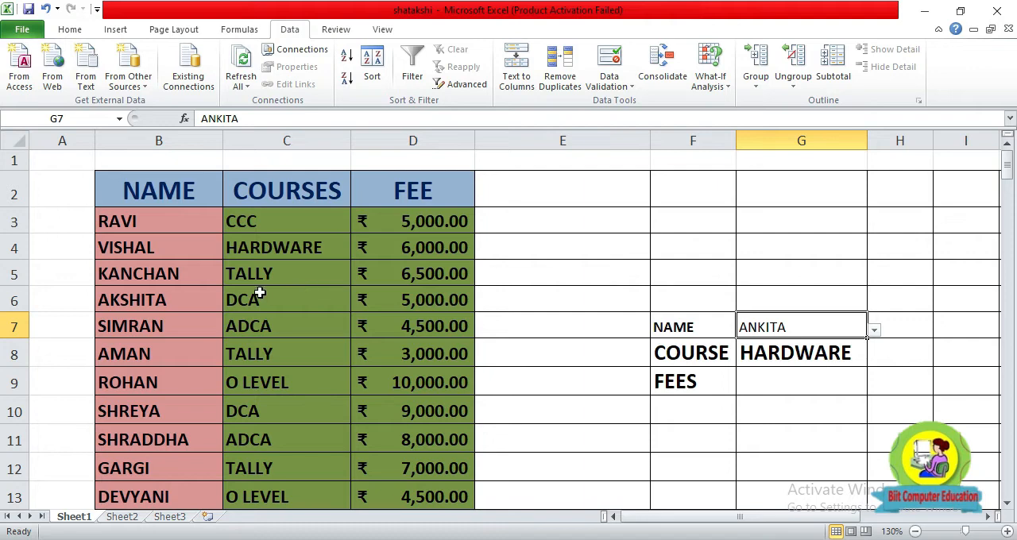
# Locate the selected student's record in the table and fill the whole of row 15 with yellow.
pyautogui.scroll(-9, 159, 296)
pyautogui.scroll(9, 286, 435)
pyautogui.scroll(-3, 94, 359)
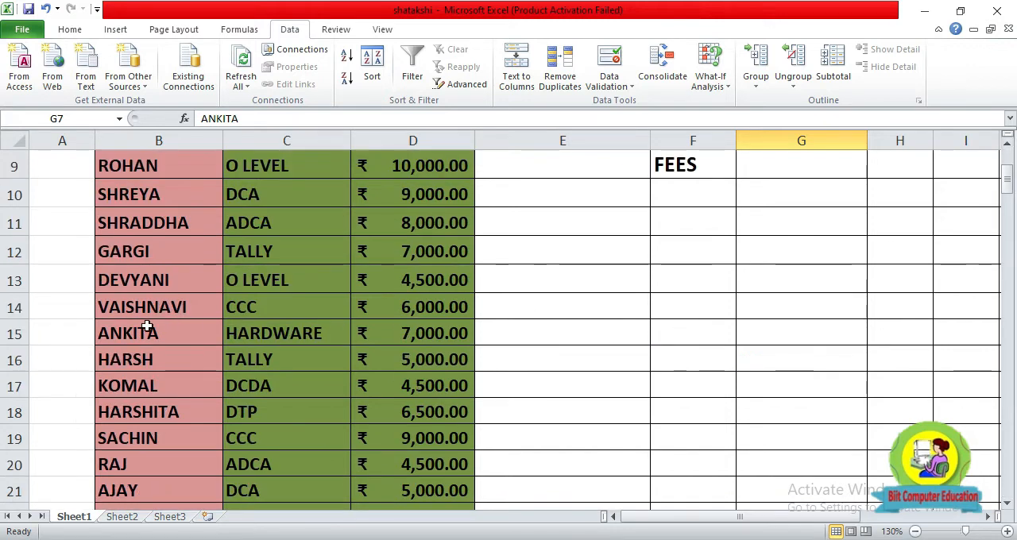
pyautogui.click(14, 332)
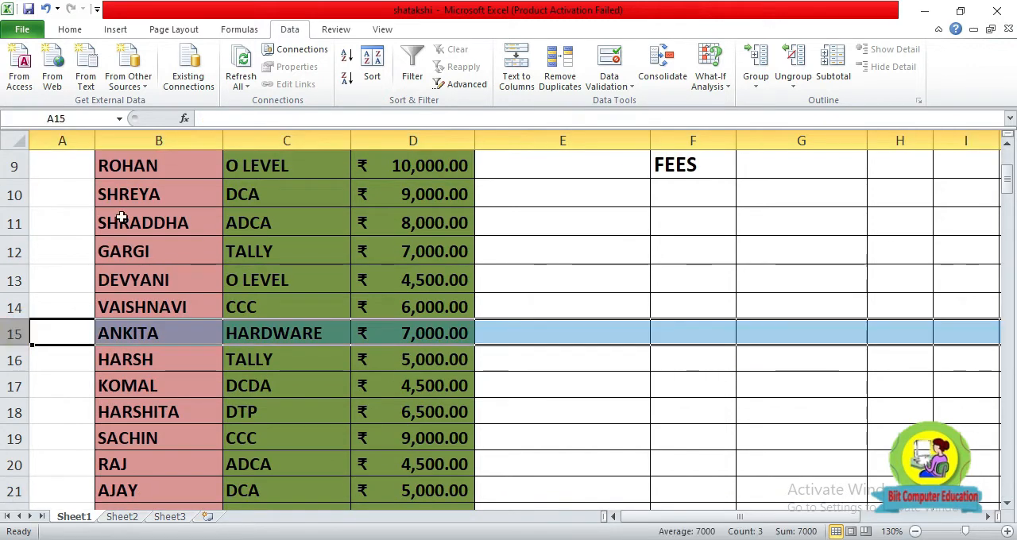
pyautogui.click(608, 389)
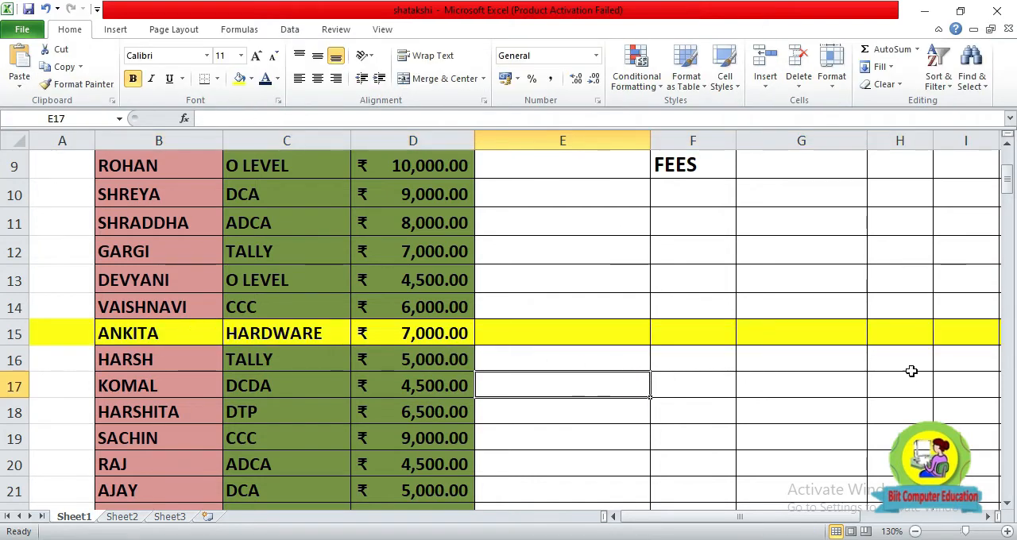
# Choose the student listed in row 19 from the drop-down list in G7.
pyautogui.moveTo(1007, 188); pyautogui.dragTo(1006, 169)
pyautogui.click(778, 247)
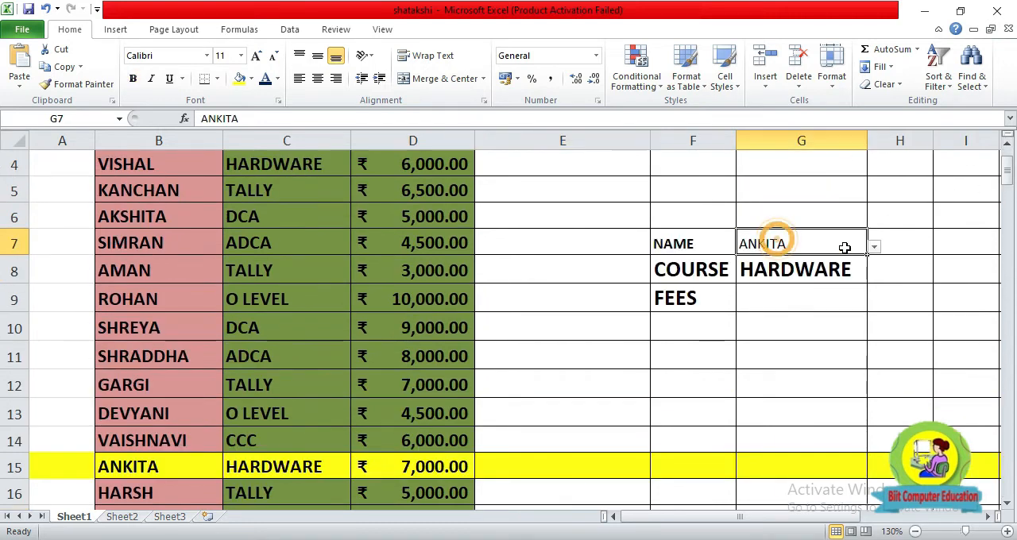
pyautogui.click(874, 248)
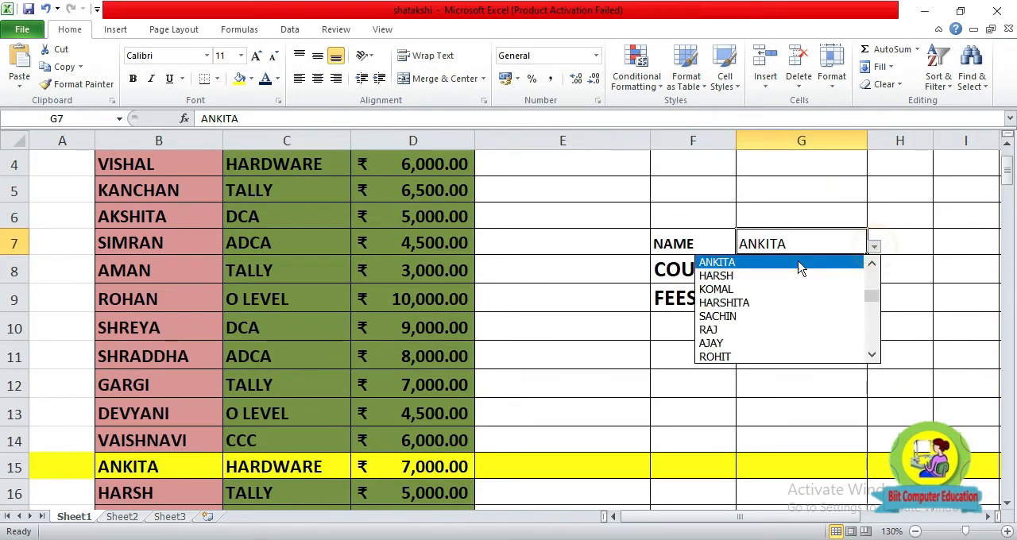
pyautogui.click(751, 318)
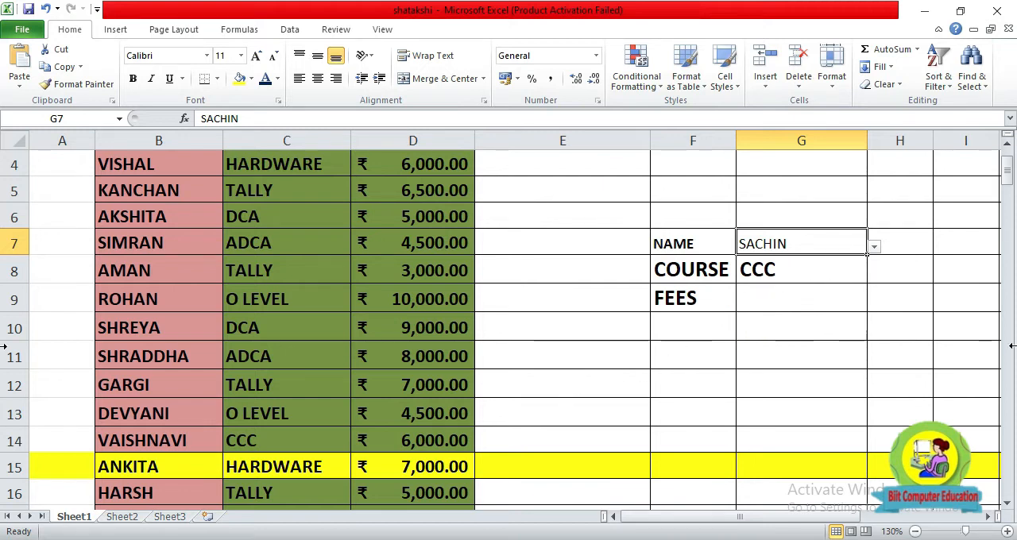
# Find the newly selected student's record in the table and fill the whole of row 19 with yellow.
pyautogui.moveTo(1008, 183); pyautogui.dragTo(1008, 210)
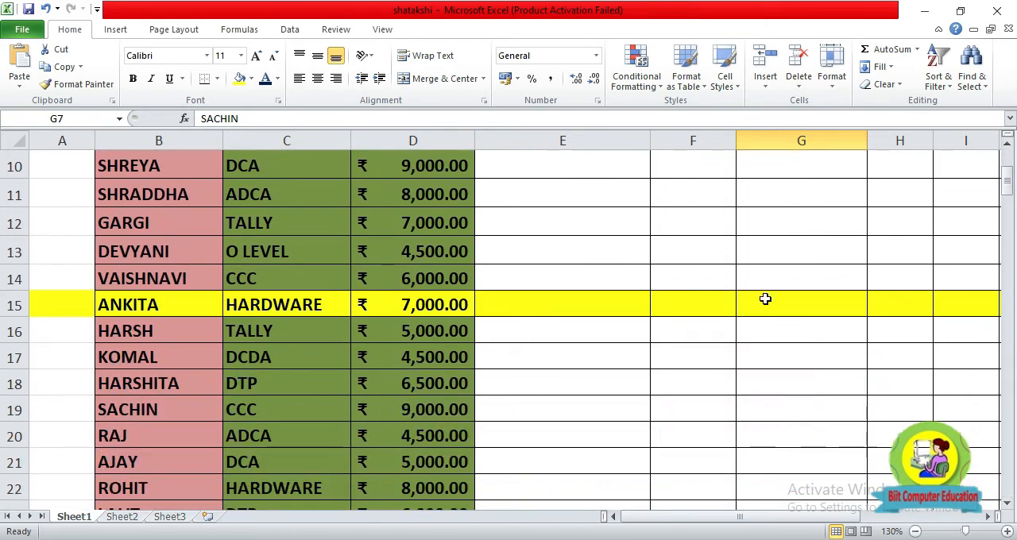
pyautogui.click(242, 406)
pyautogui.hotkey('ctrl', 'f')
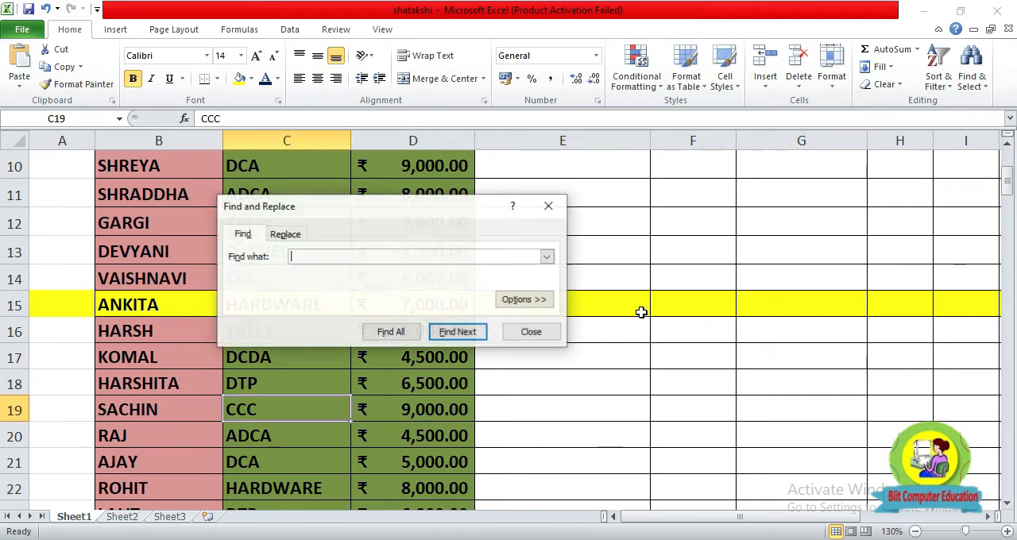
pyautogui.click(505, 339)
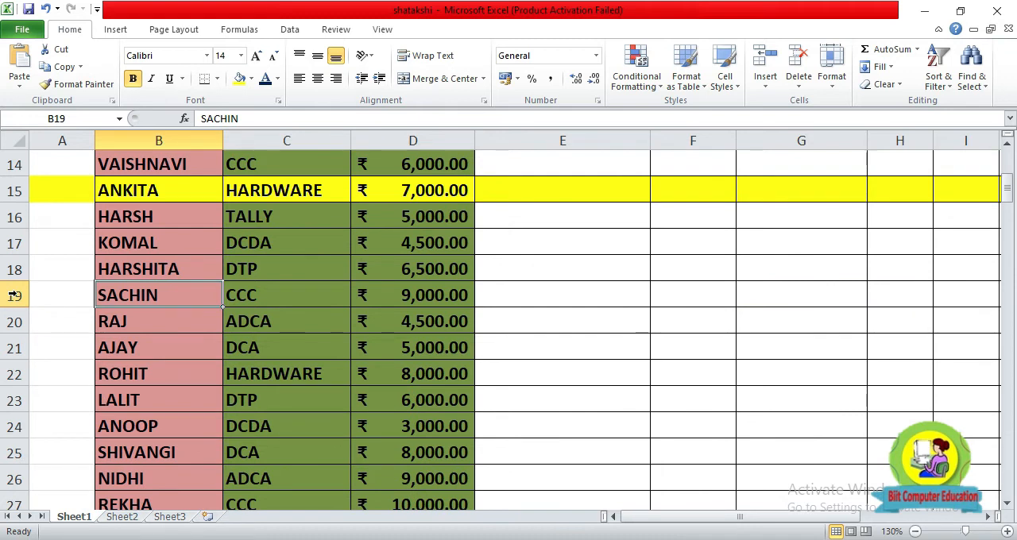
pyautogui.click(14, 295)
pyautogui.click(240, 80)
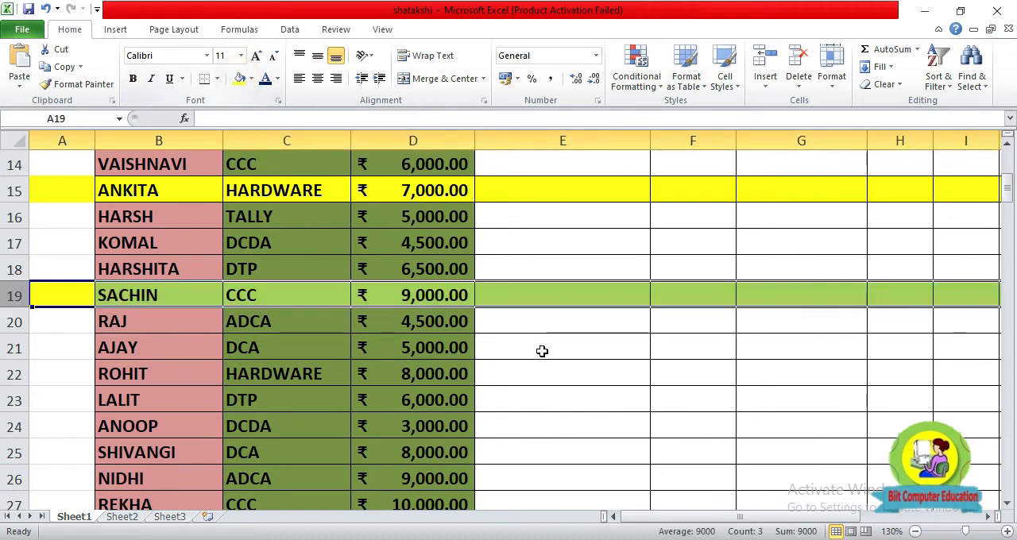
pyautogui.click(689, 446)
# Compare the highlighted record in row 19 with the lookup form and review the VLOOKUP formula in G8.
pyautogui.scroll(4, 712, 447)
pyautogui.scroll(-4, 714, 446)
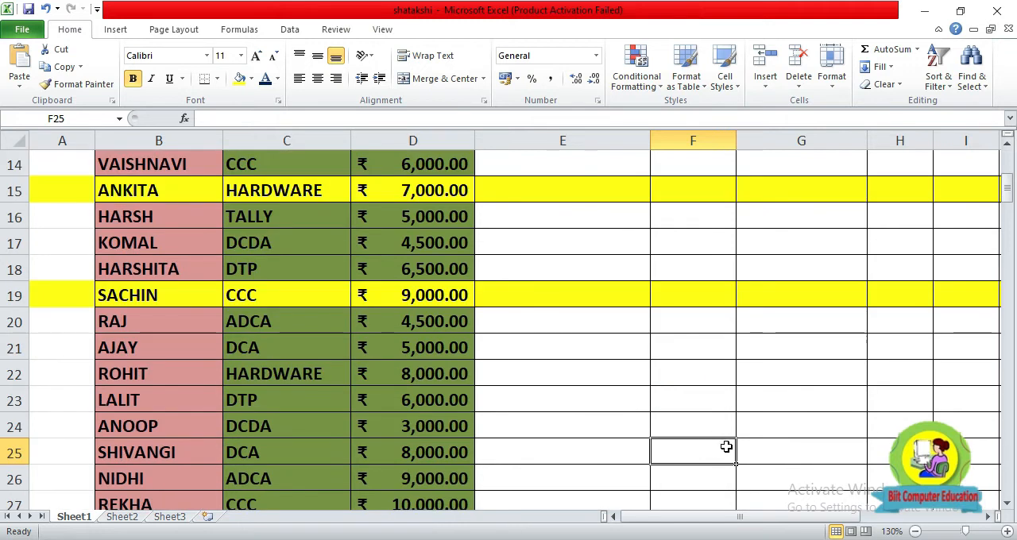
pyautogui.scroll(4, 725, 445)
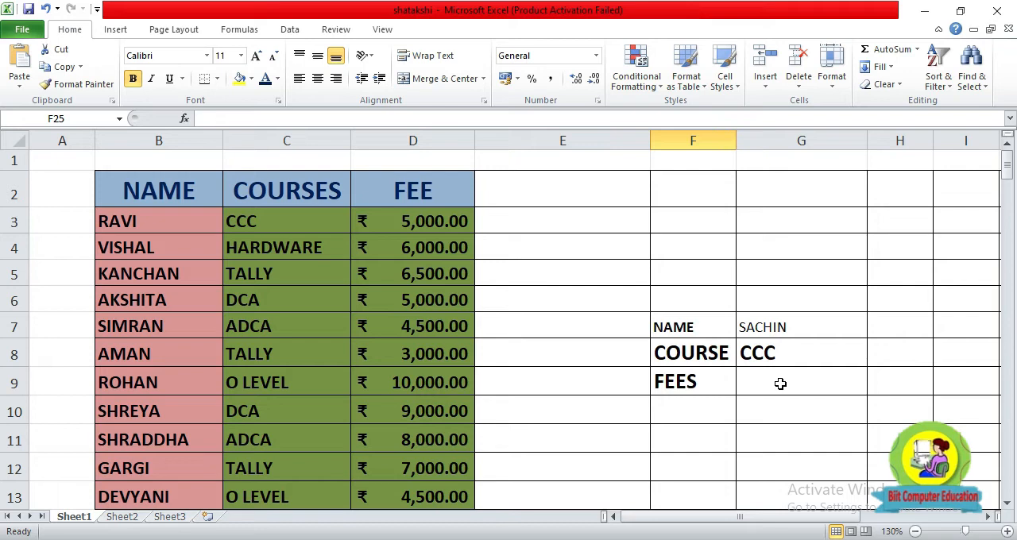
pyautogui.click(772, 326)
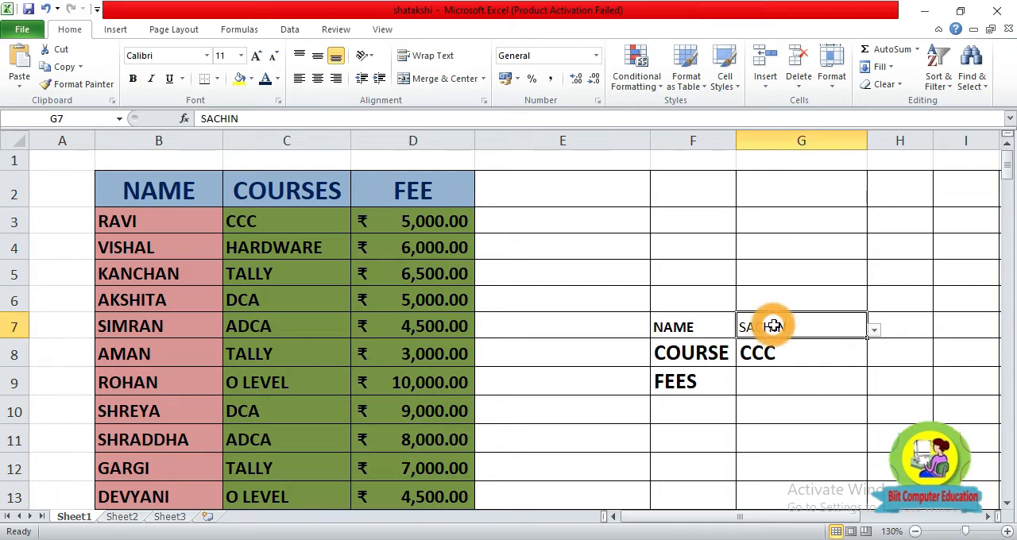
pyautogui.click(763, 385)
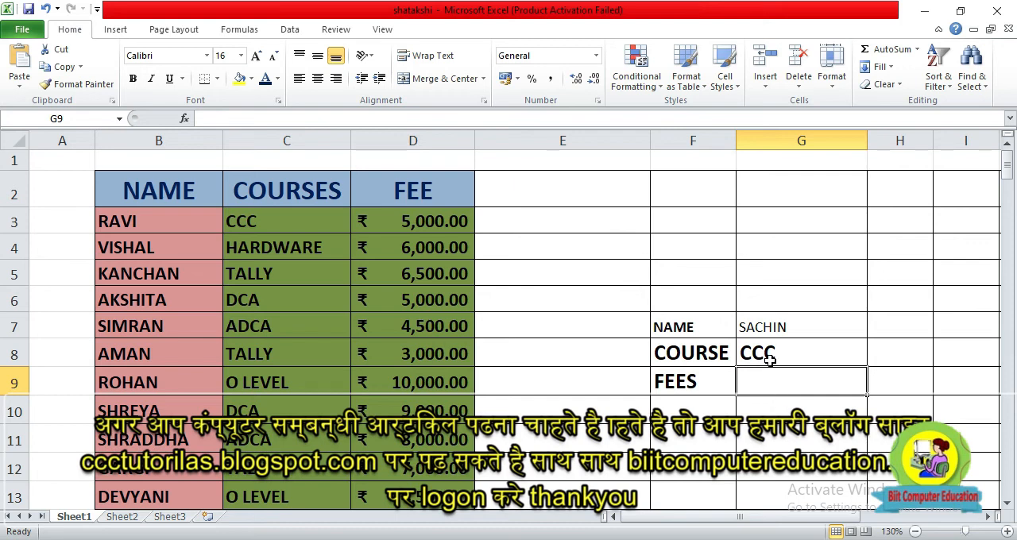
pyautogui.click(767, 358)
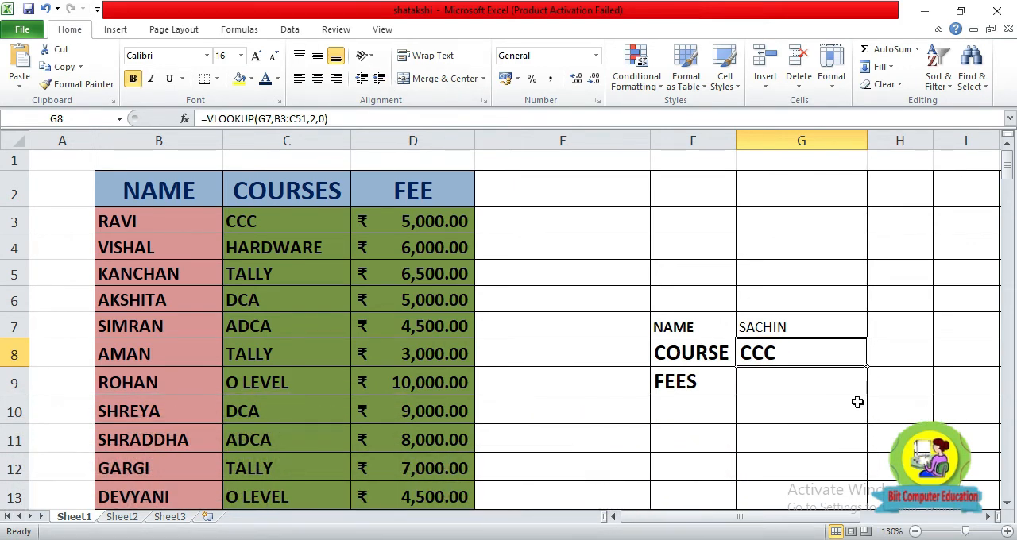
# Enter the formula =VLOOKUP(G7,B3:D51,3,0) in G9 to return the selected student's fee.
pyautogui.click(794, 391)
pyautogui.write('=')
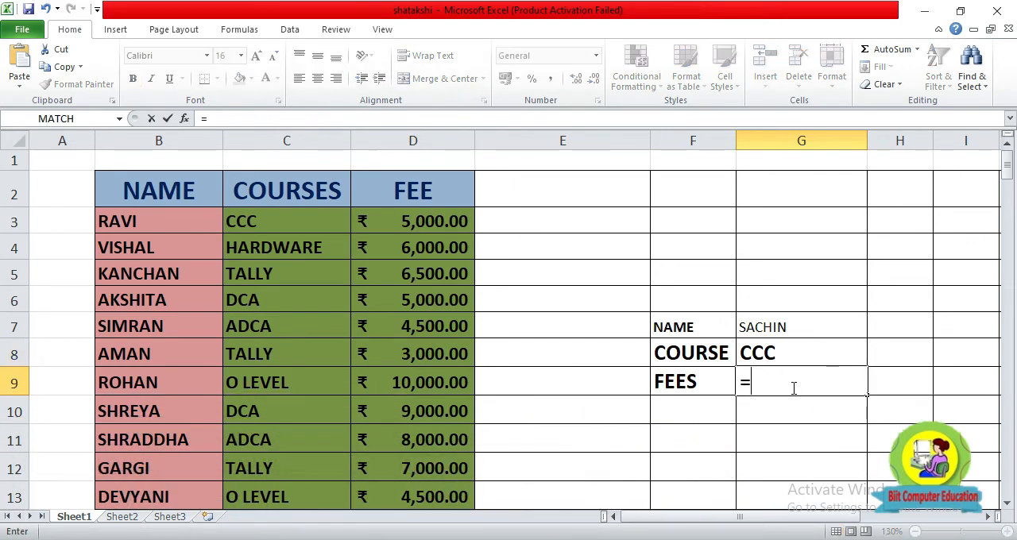
pyautogui.write('VLOOKUP(')
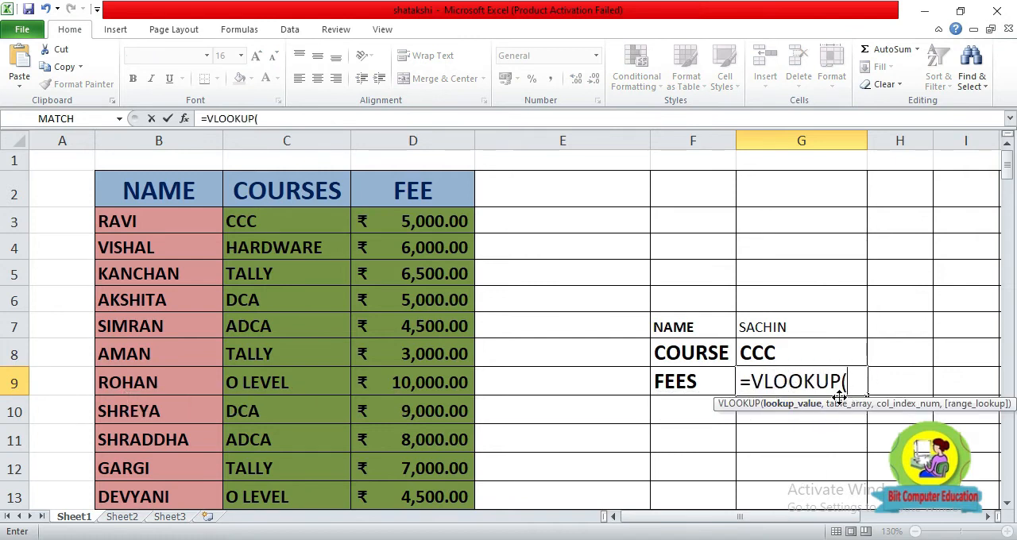
pyautogui.click(804, 330)
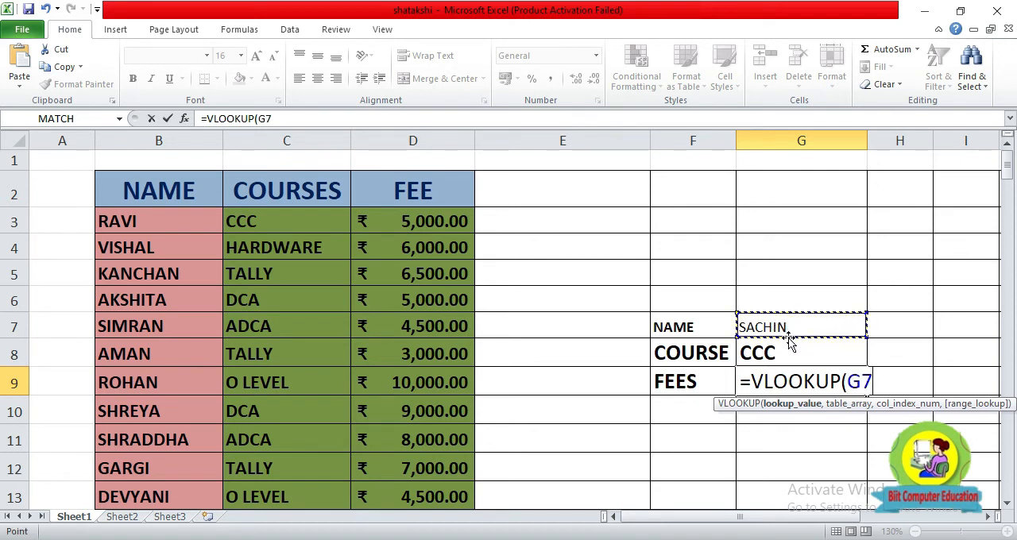
pyautogui.write(',')
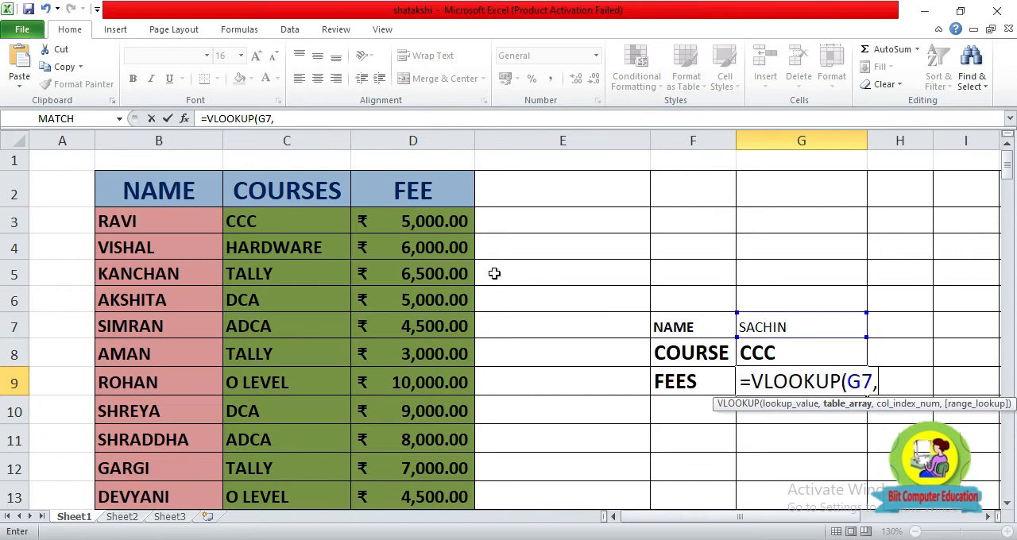
pyautogui.moveTo(113, 220); pyautogui.dragTo(421, 525)
pyautogui.scroll(12, 933, 345)
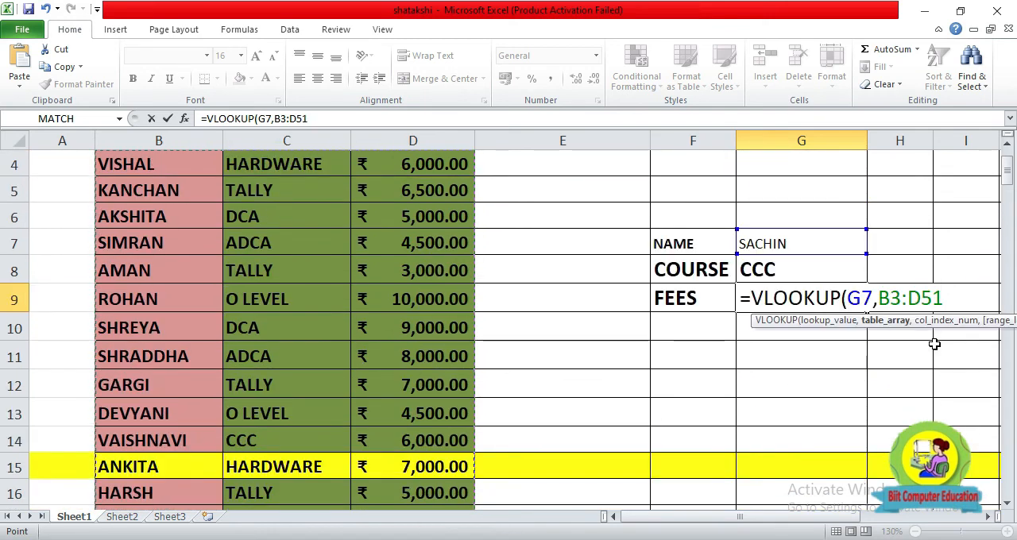
pyautogui.write(',')
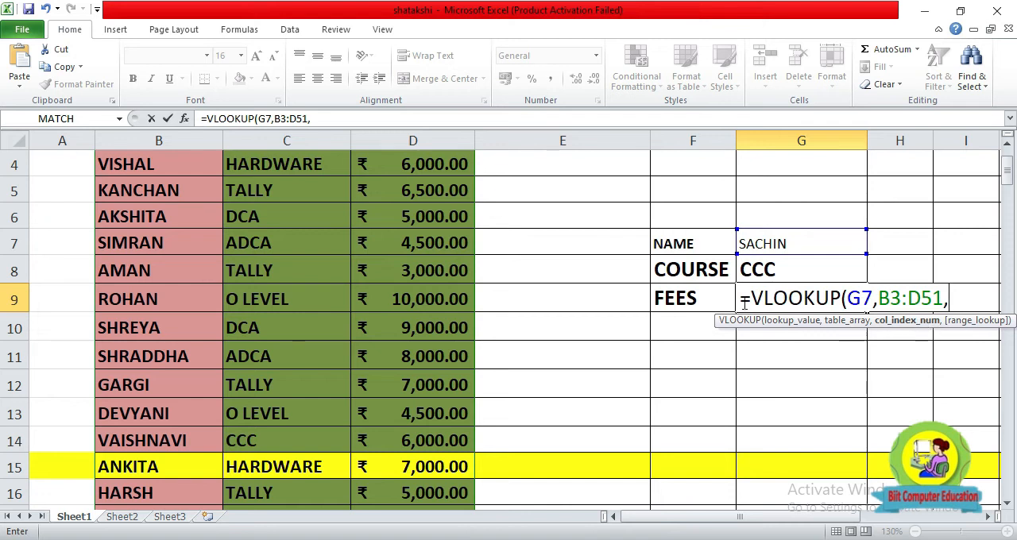
pyautogui.scroll(1, 501, 314)
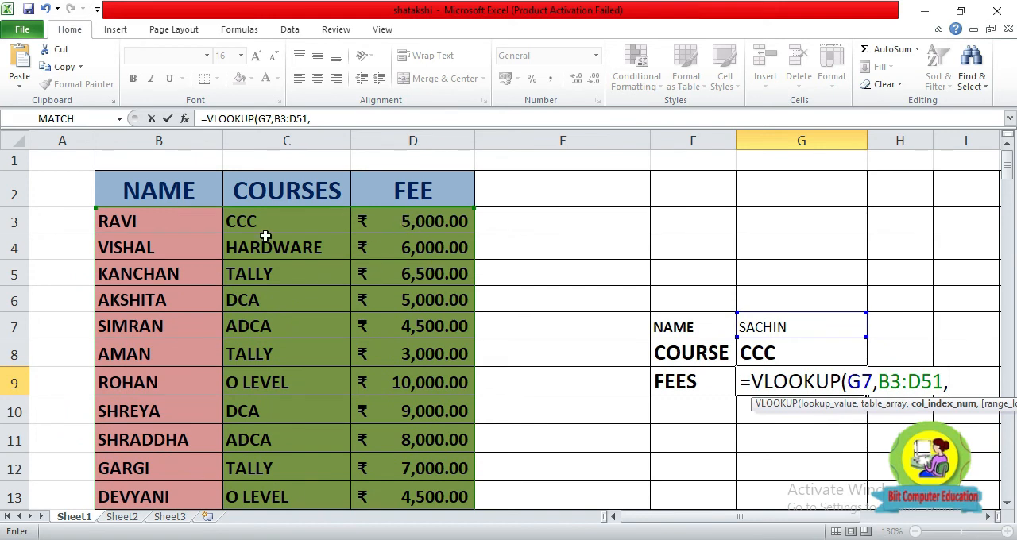
pyautogui.write('3')
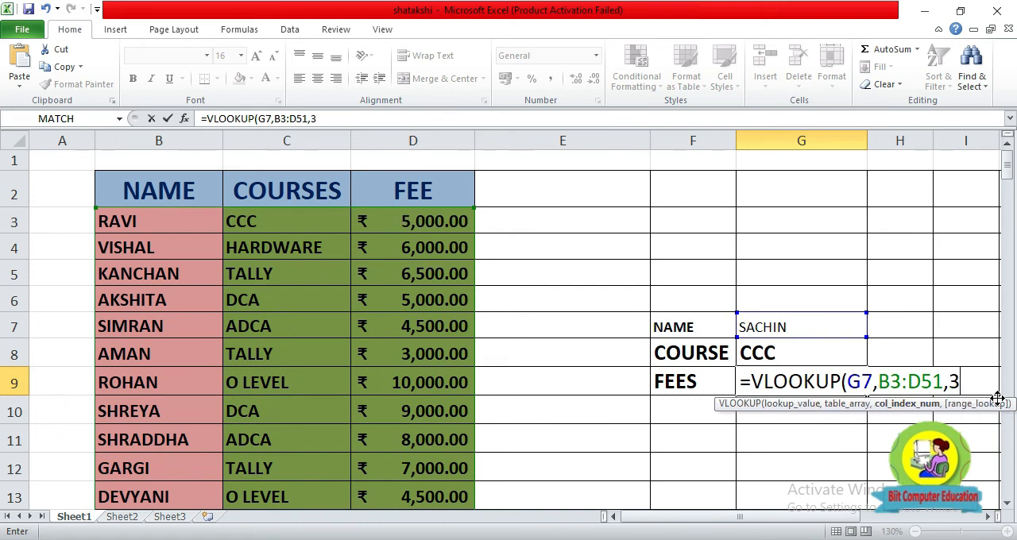
pyautogui.write(',0')
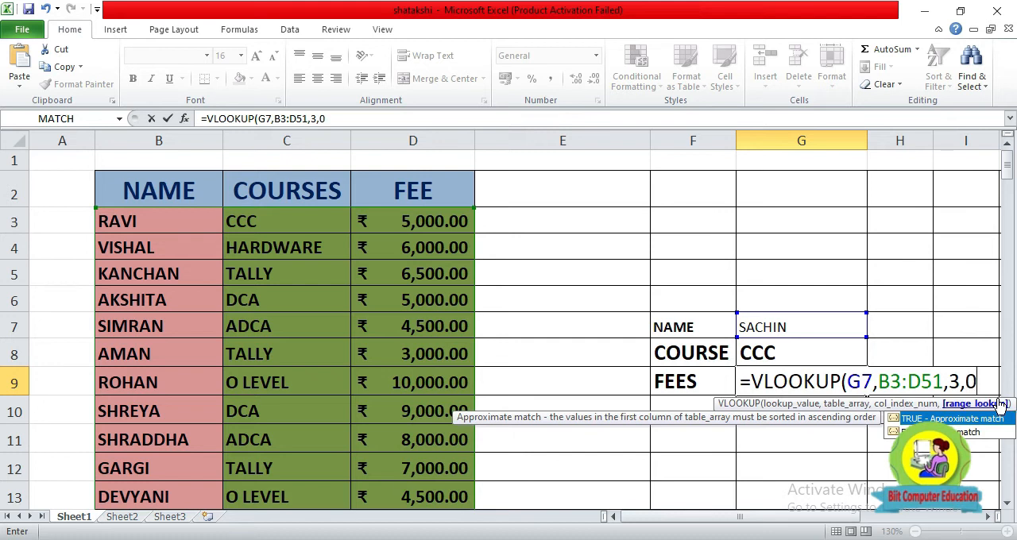
pyautogui.write(')')
pyautogui.press('Return')
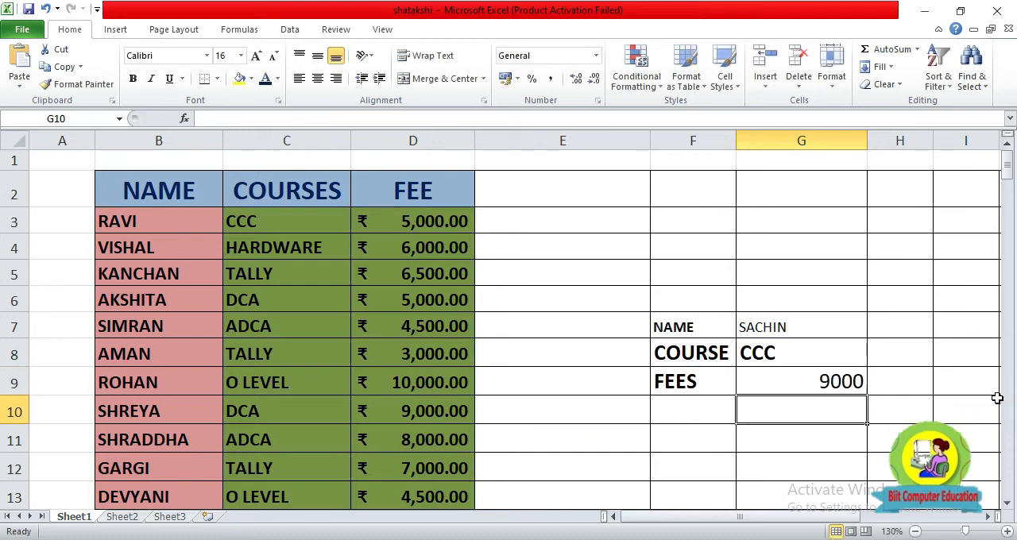
# Check the fee returned in G9 against the FEE value in row 19 of the student table.
pyautogui.click(798, 382)
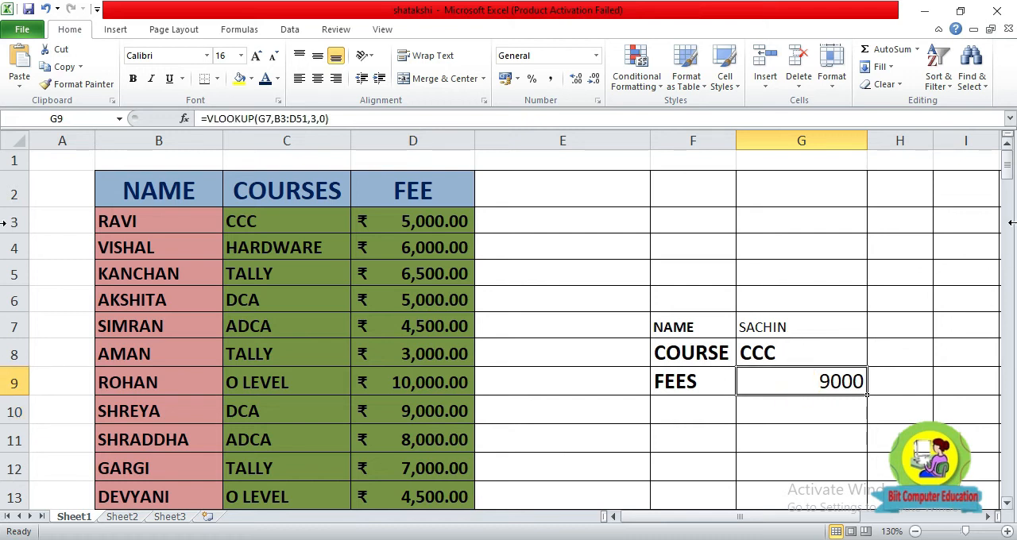
pyautogui.moveTo(1004, 163); pyautogui.dragTo(1006, 184)
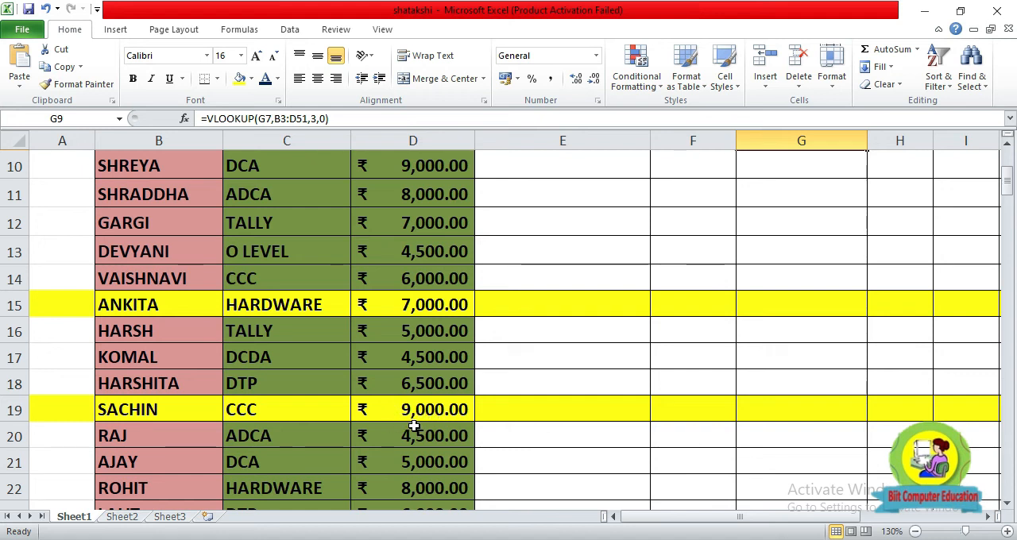
pyautogui.scroll(3, 604, 420)
pyautogui.click(795, 411)
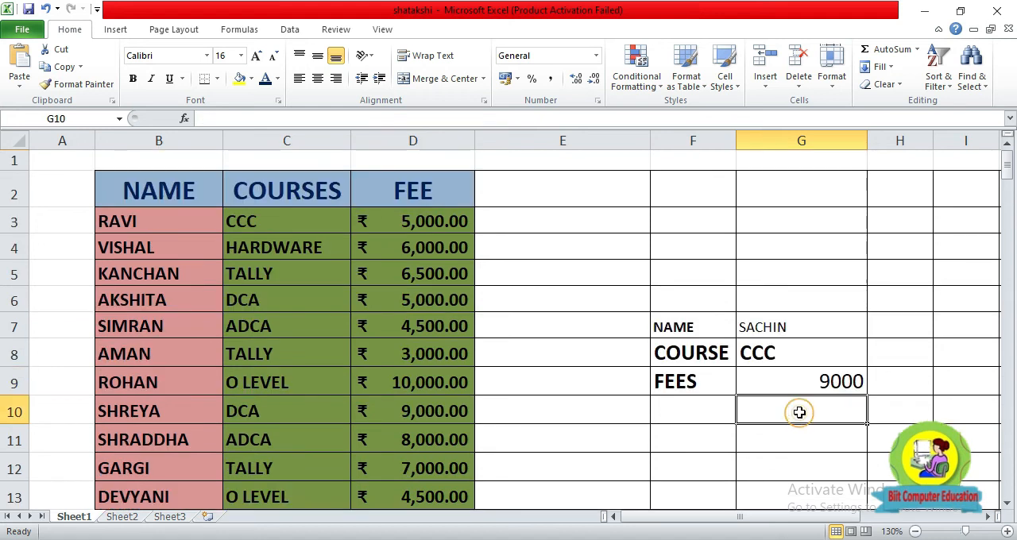
# Format the fee in G9 with the ₹ English (India) accounting format and make it bold.
pyautogui.click(789, 382)
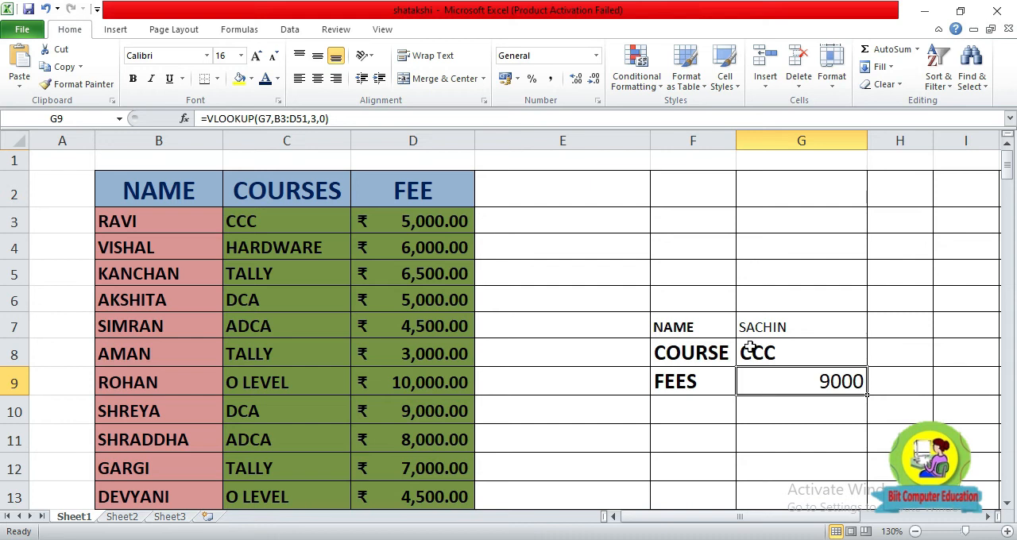
pyautogui.click(517, 79)
pyautogui.click(517, 79)
pyautogui.click(517, 80)
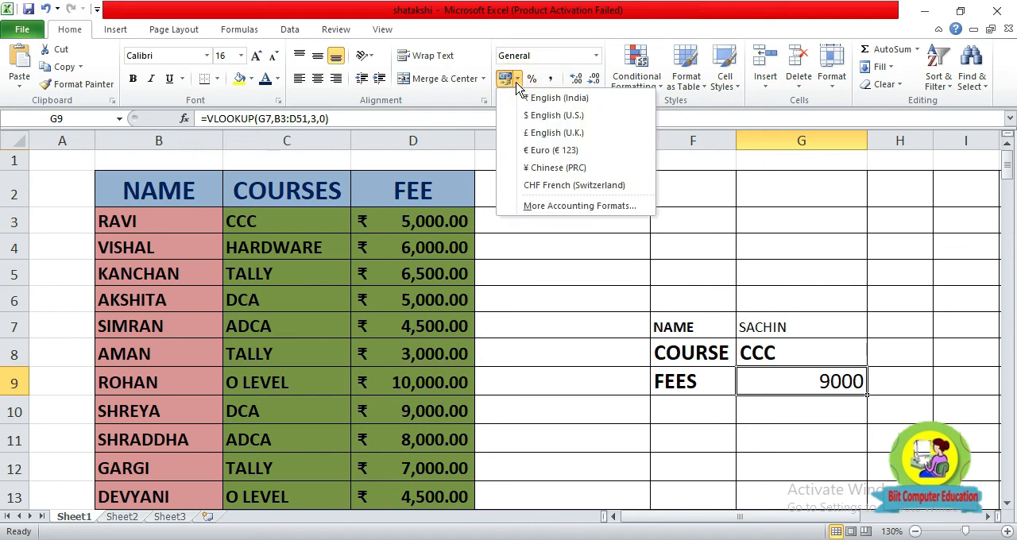
pyautogui.click(569, 99)
pyautogui.click(809, 430)
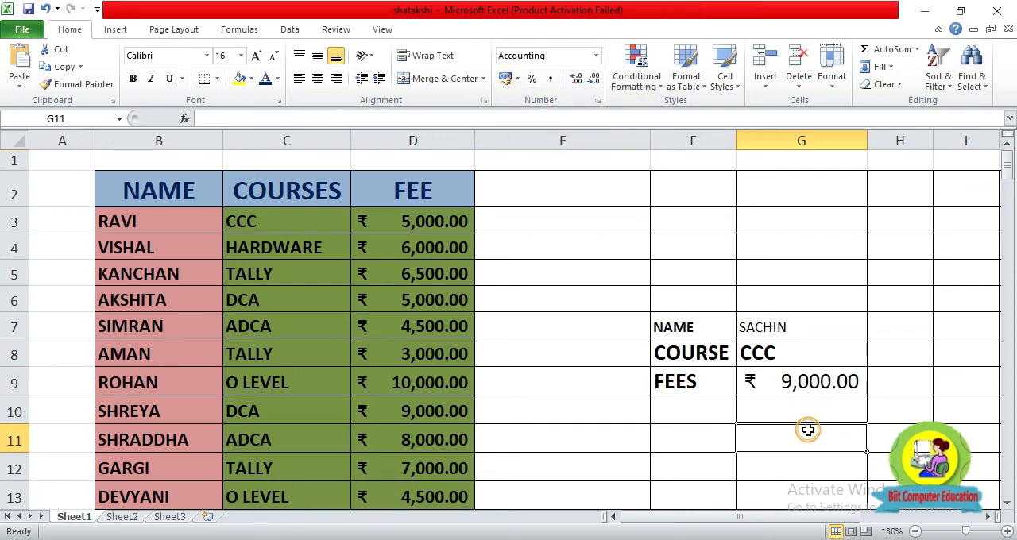
pyautogui.click(793, 387)
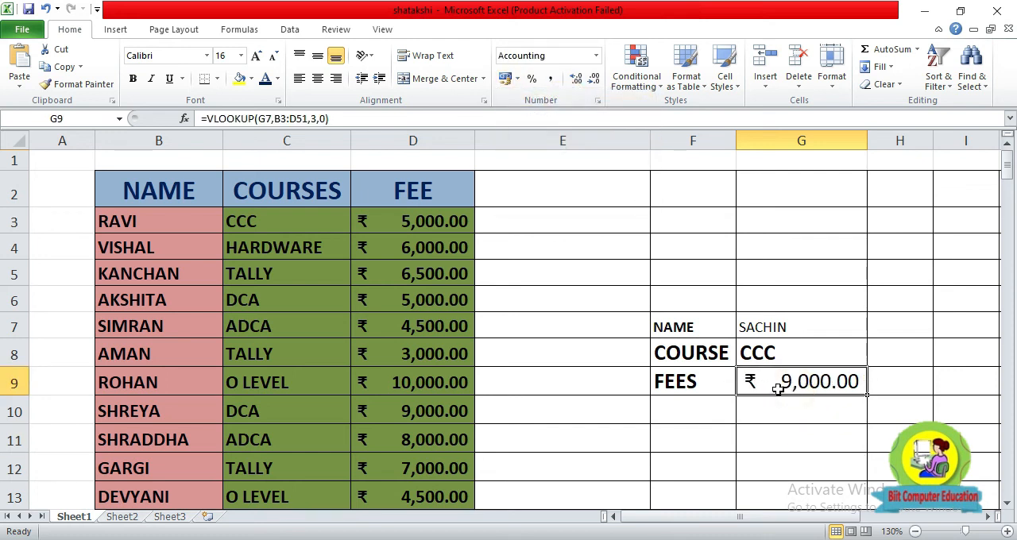
pyautogui.click(133, 79)
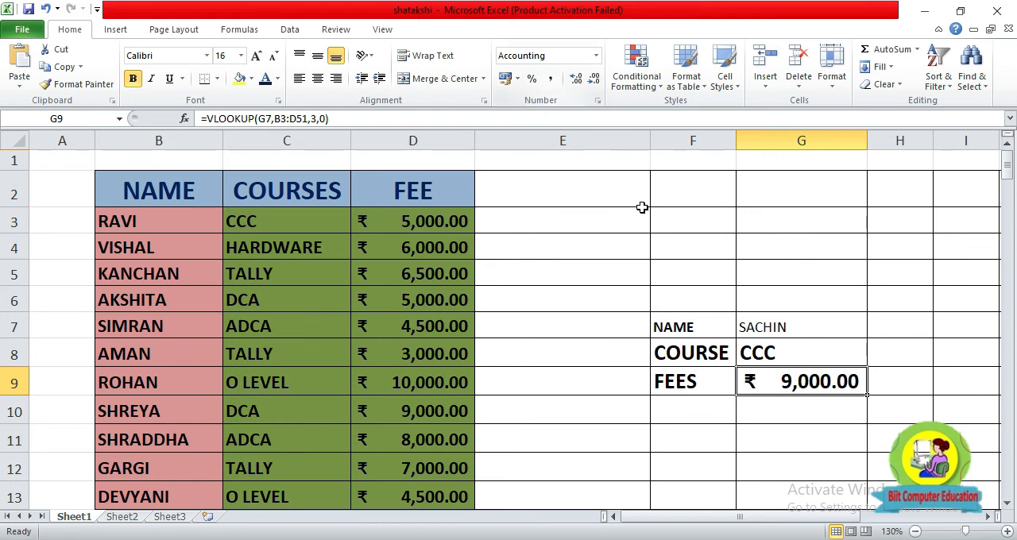
# Look at the currency symbol setting in the additional accounting formats for G9, keeping ₹ as the symbol.
pyautogui.click(517, 79)
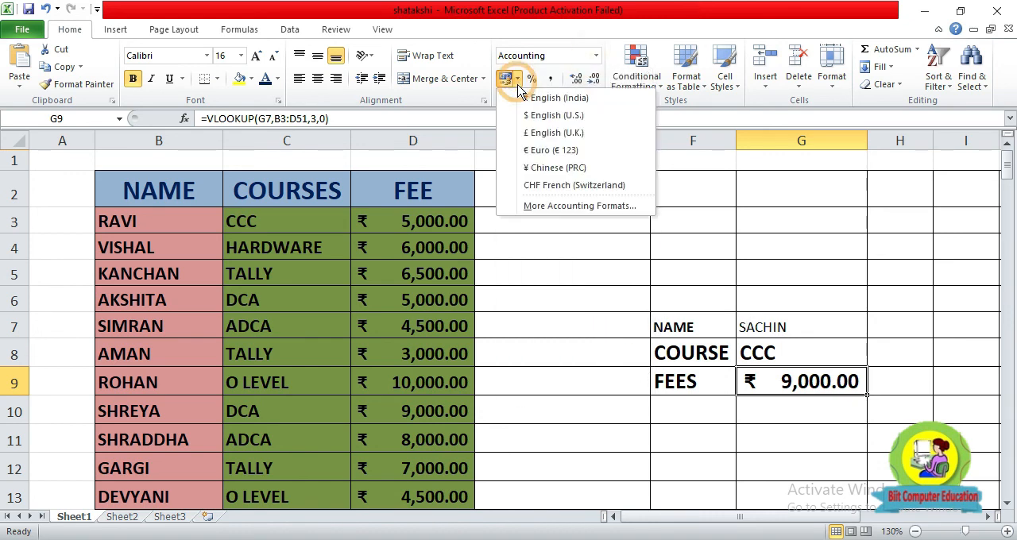
pyautogui.click(547, 209)
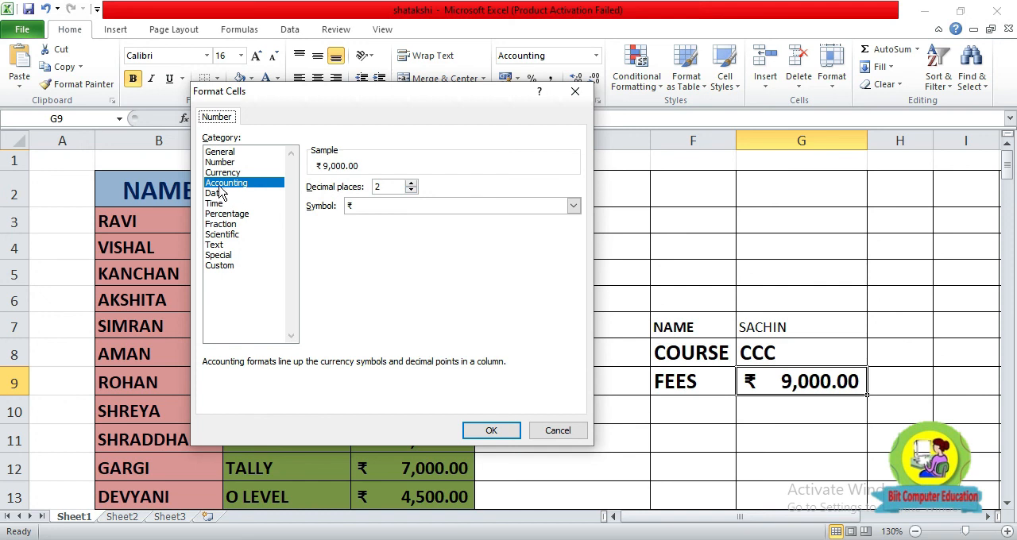
pyautogui.click(573, 206)
pyautogui.click(575, 208)
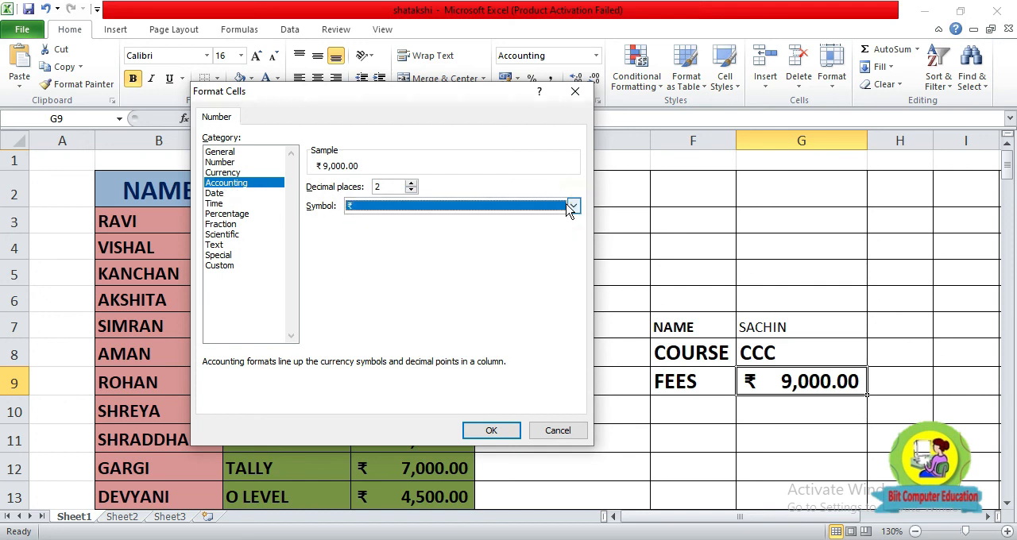
pyautogui.press('Return')
# Choose the student listed in row 21 from the drop-down list in G7 and format the cell as bold 18-point text.
pyautogui.click(795, 327)
pyautogui.click(875, 330)
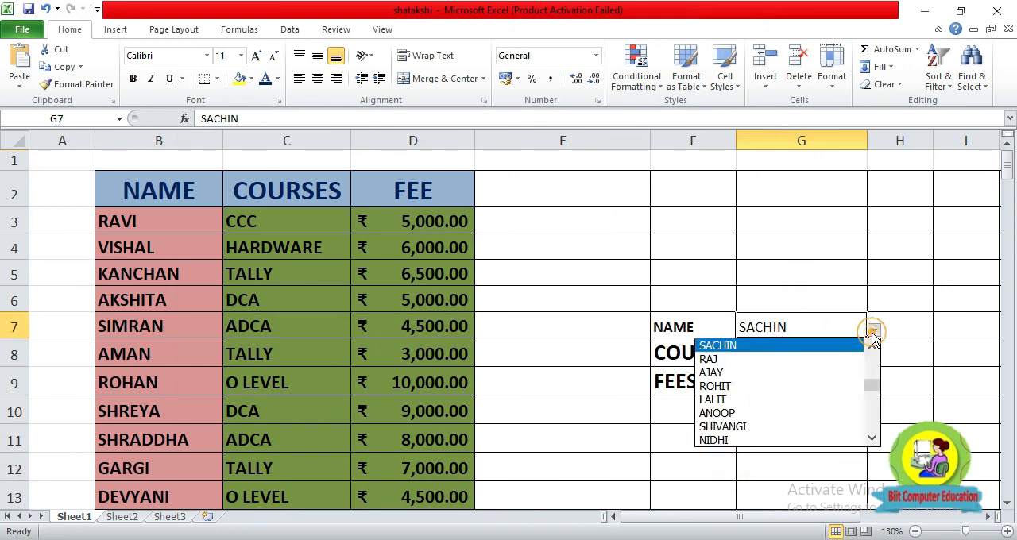
pyautogui.click(726, 373)
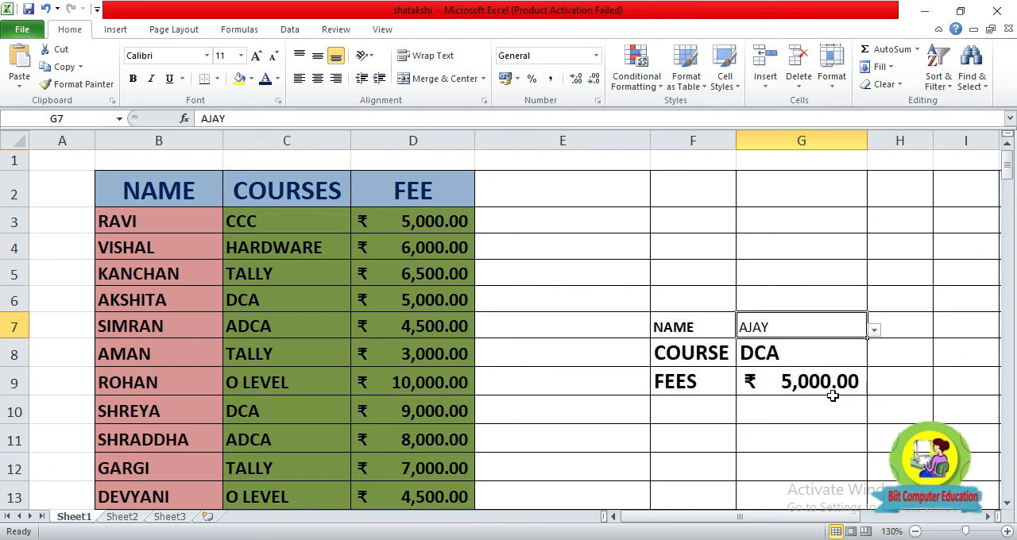
pyautogui.click(255, 55)
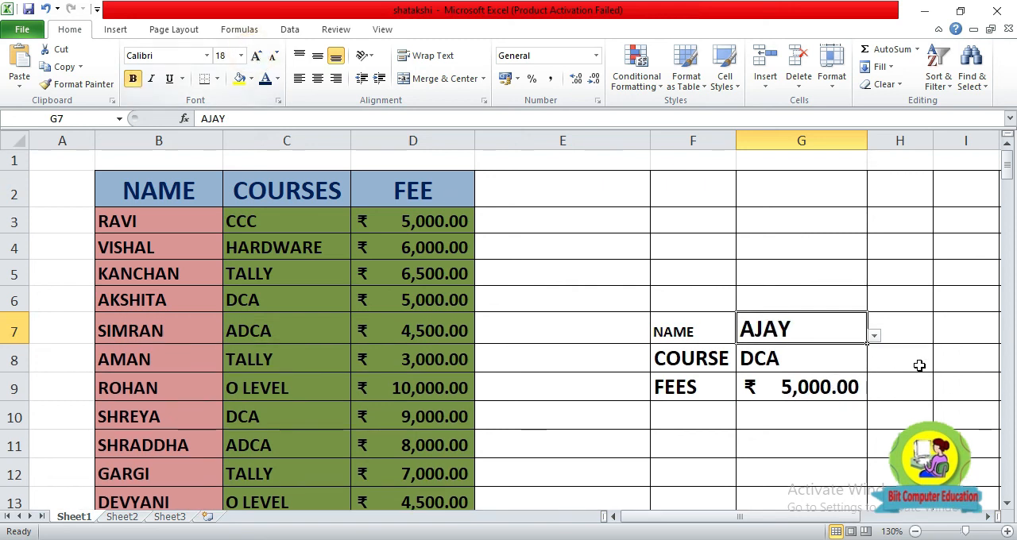
# Choose the student listed in row 25 from the drop-down list in G7.
pyautogui.click(874, 336)
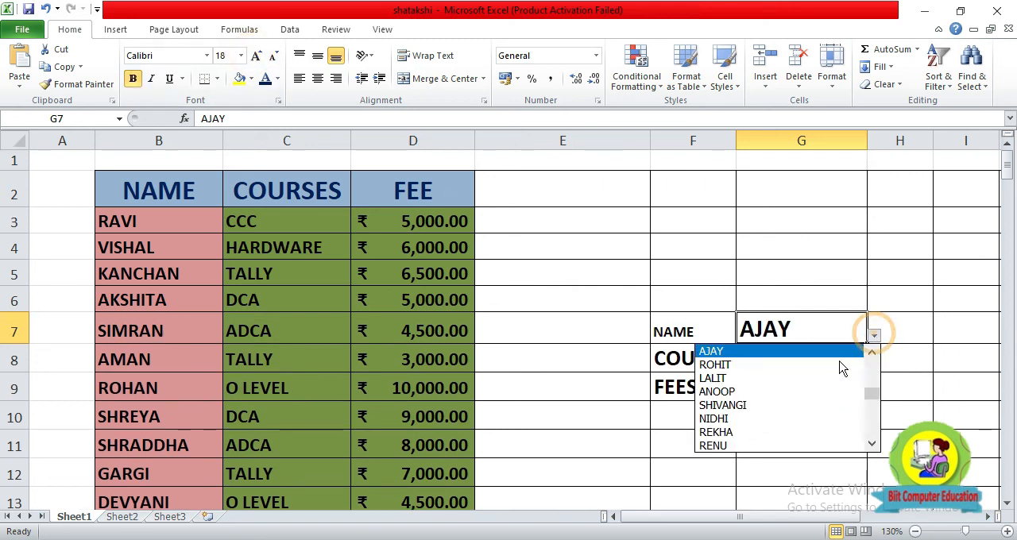
pyautogui.click(779, 405)
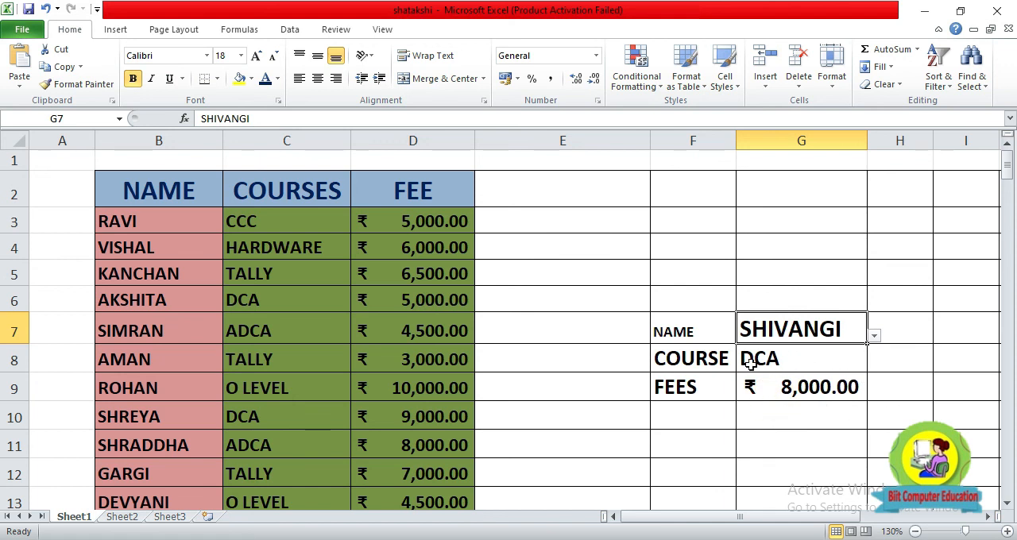